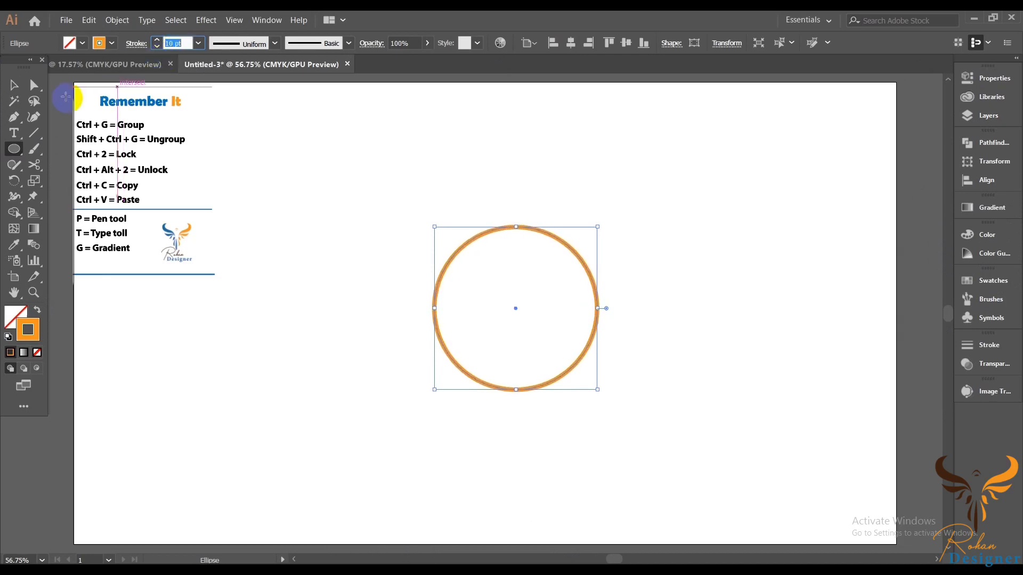
Step: Resize the orange ring smaller and select it
{"action": "left_click", "coordinate": [14, 84]}
{"action": "left_click", "coordinate": [723, 384]}
{"action": "left_click_drag", "start_coordinate": [601, 401], "coordinate": [655, 427]}
{"action": "left_click_drag", "start_coordinate": [541, 328], "coordinate": [537, 337]}
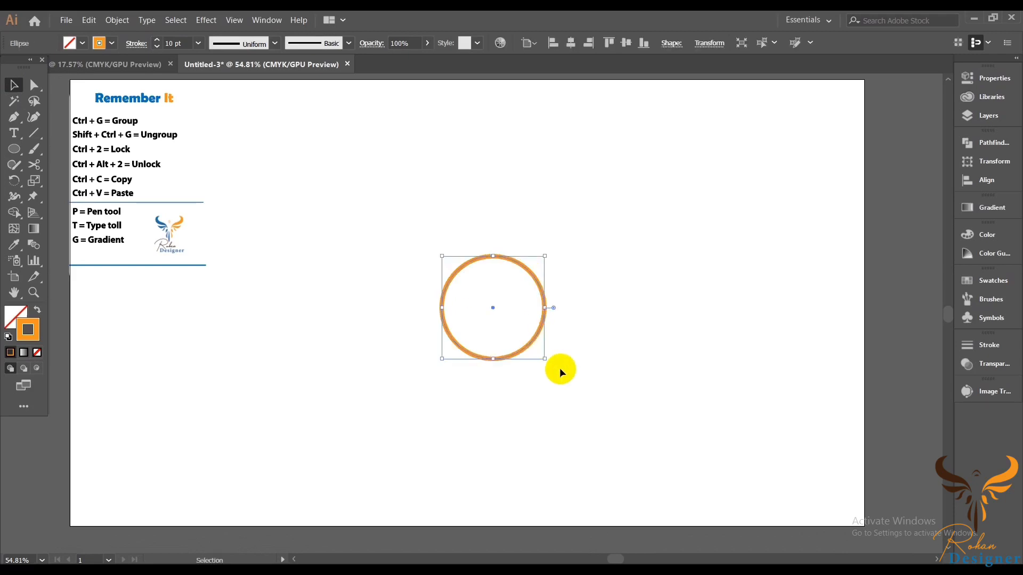
{"action": "left_click", "coordinate": [561, 368]}
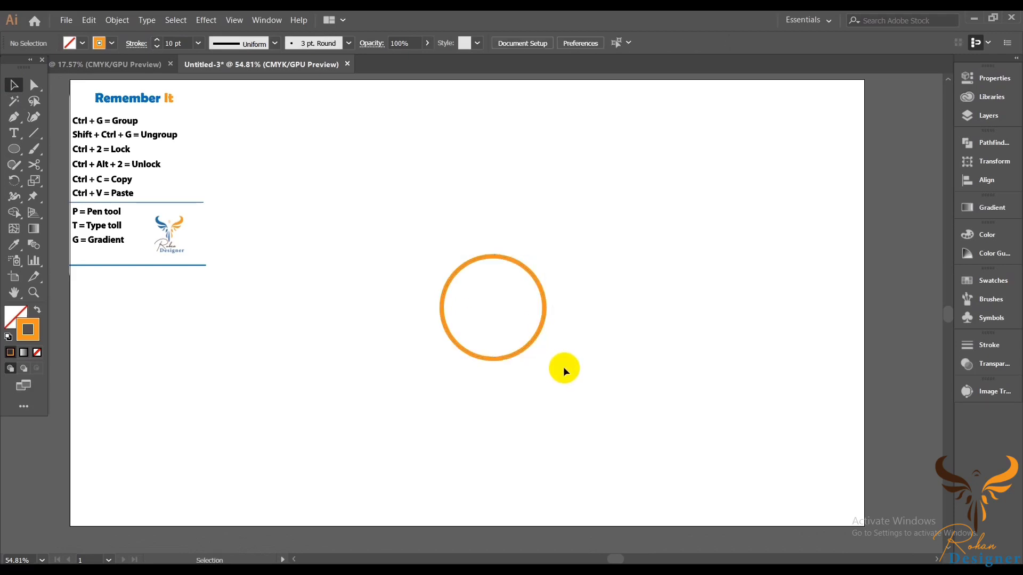
{"action": "left_click", "coordinate": [539, 334]}
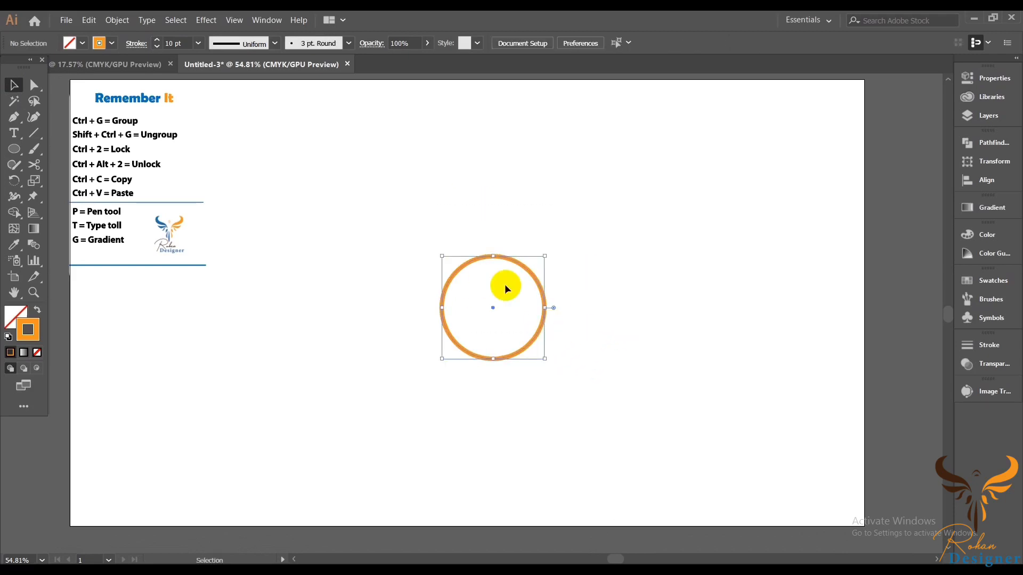
Step: Cut the ring at its top and bottom anchor points with the Scissors tool
{"action": "left_click", "coordinate": [34, 163]}
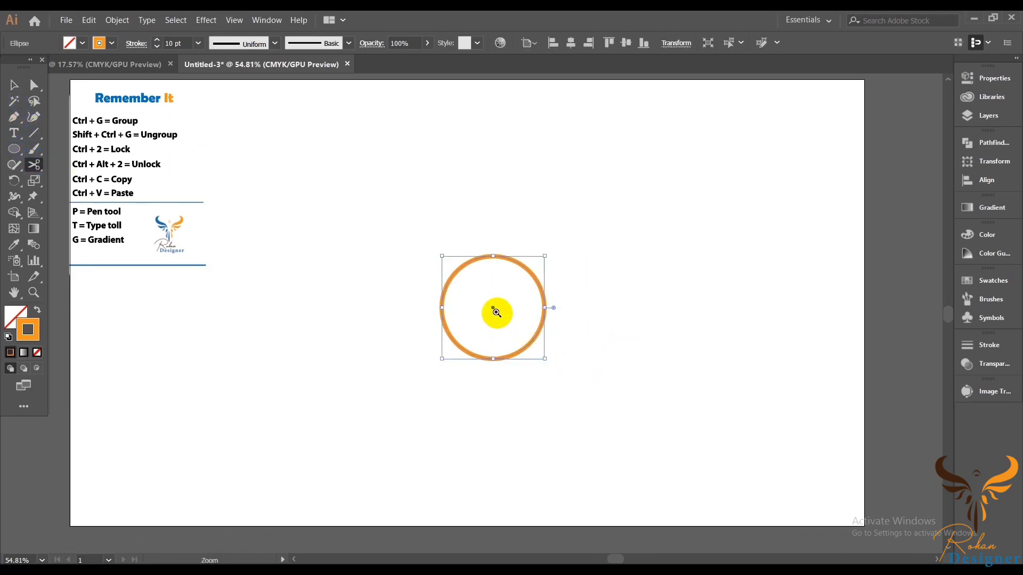
{"action": "scroll", "coordinate": [491, 306], "scroll_direction": "up", "scroll_amount": 4}
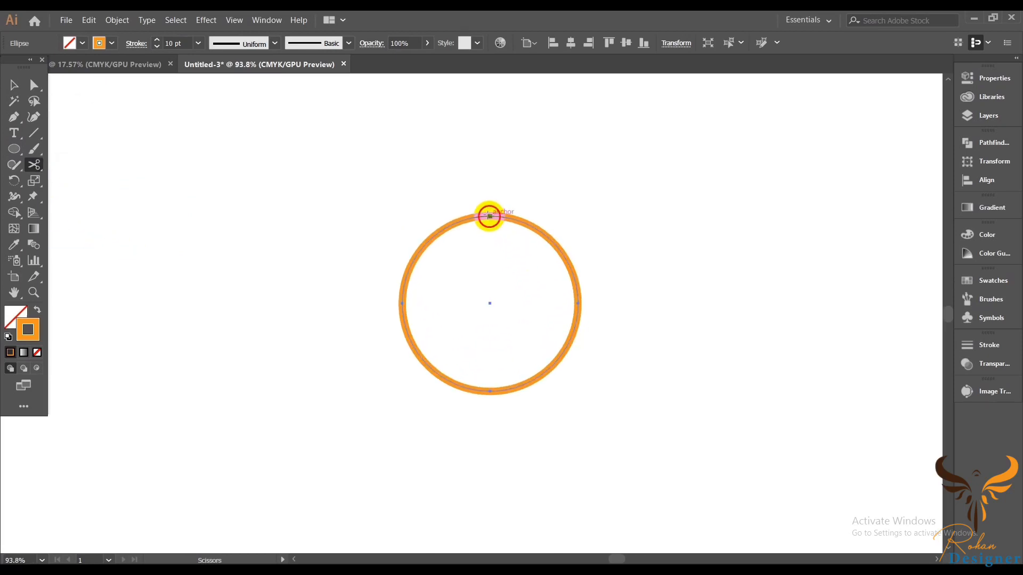
{"action": "left_click", "coordinate": [489, 215]}
{"action": "left_click", "coordinate": [489, 391]}
{"action": "left_click", "coordinate": [13, 85]}
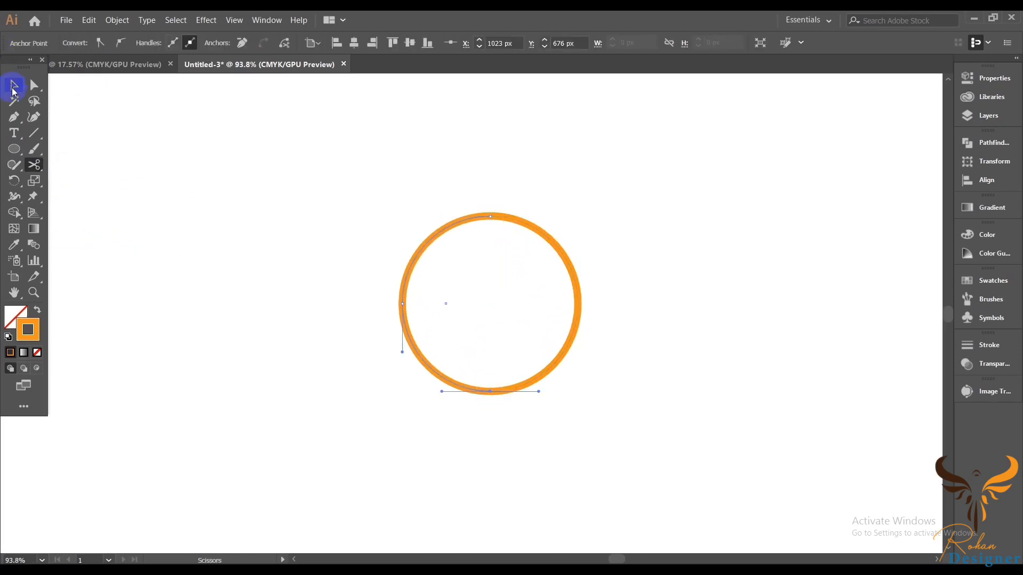
Step: Select the left half of the cut ring and delete it
{"action": "left_click", "coordinate": [407, 203]}
{"action": "left_click", "coordinate": [408, 260]}
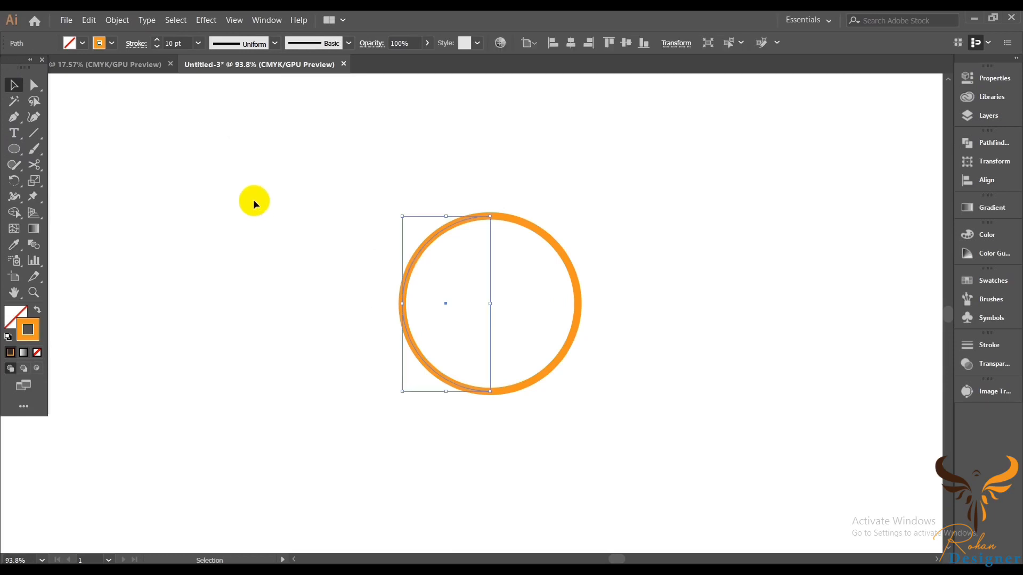
{"action": "key", "text": "Delete"}
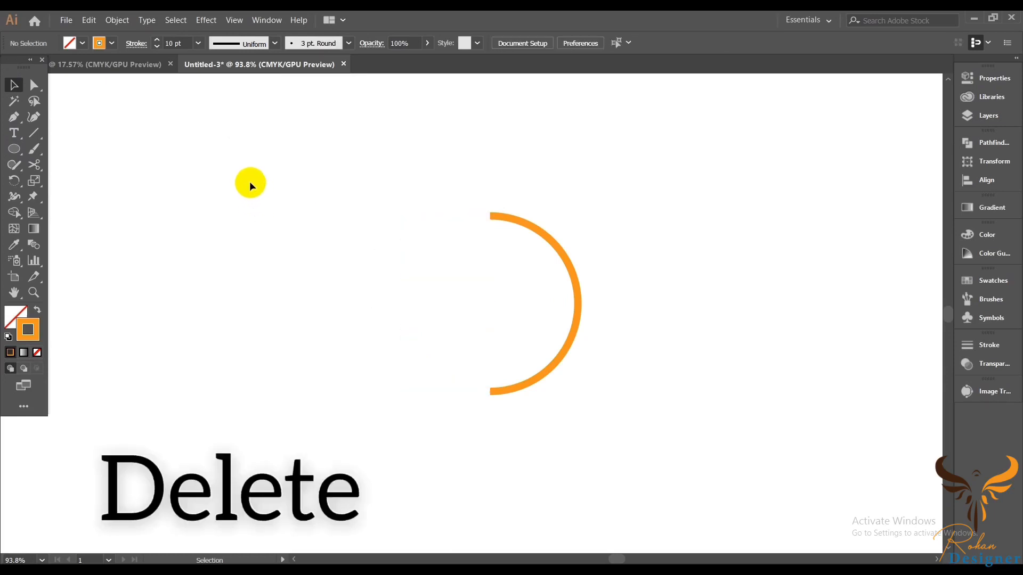
Step: Draw a straight vertical line with the Pen tool joining the arc's top and bottom endpoints to form a D
{"action": "left_click", "coordinate": [16, 122]}
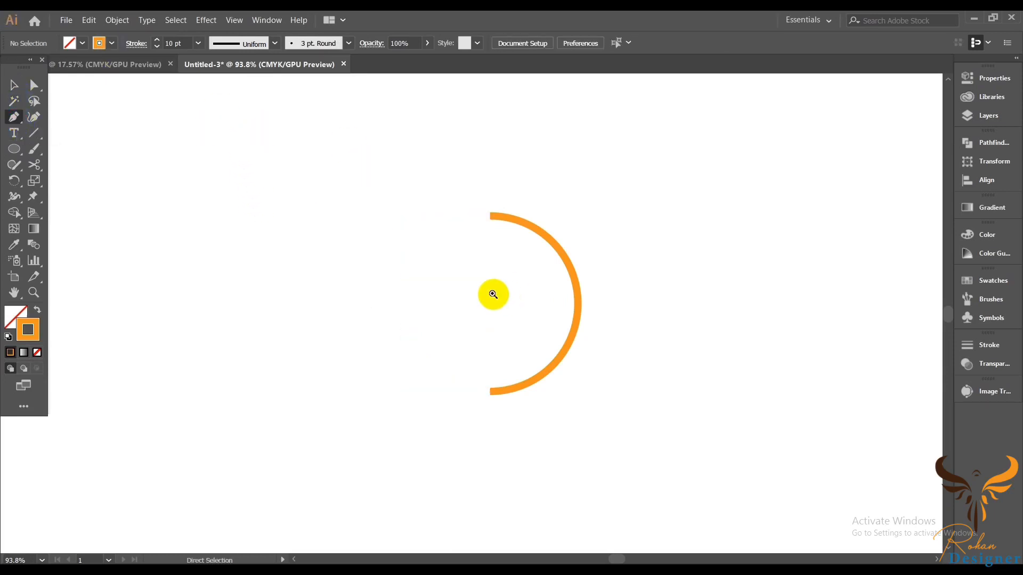
{"action": "scroll", "coordinate": [490, 293], "scroll_direction": "up", "scroll_amount": 2}
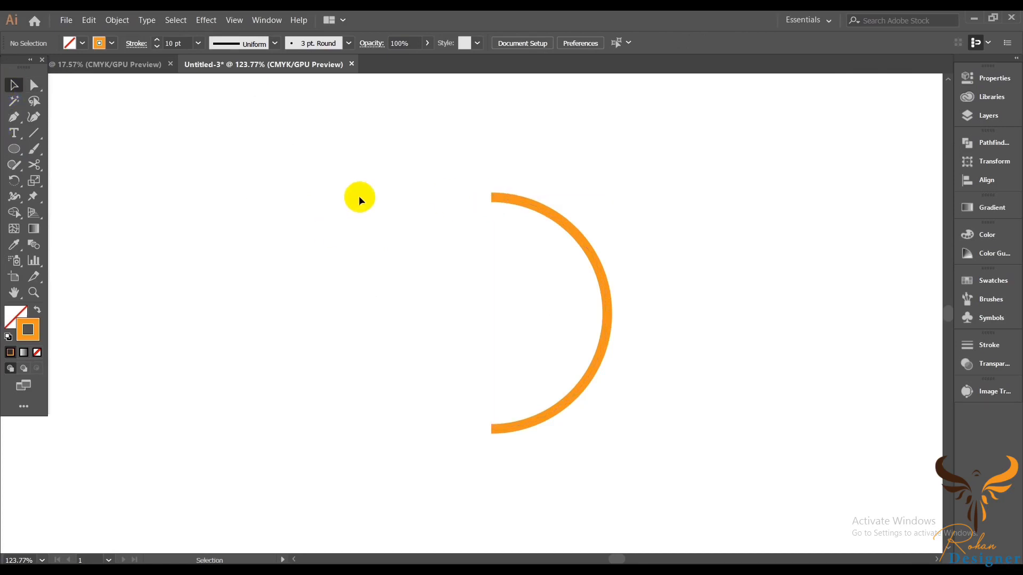
{"action": "left_click", "coordinate": [618, 349]}
{"action": "key", "text": "ctrl+2"}
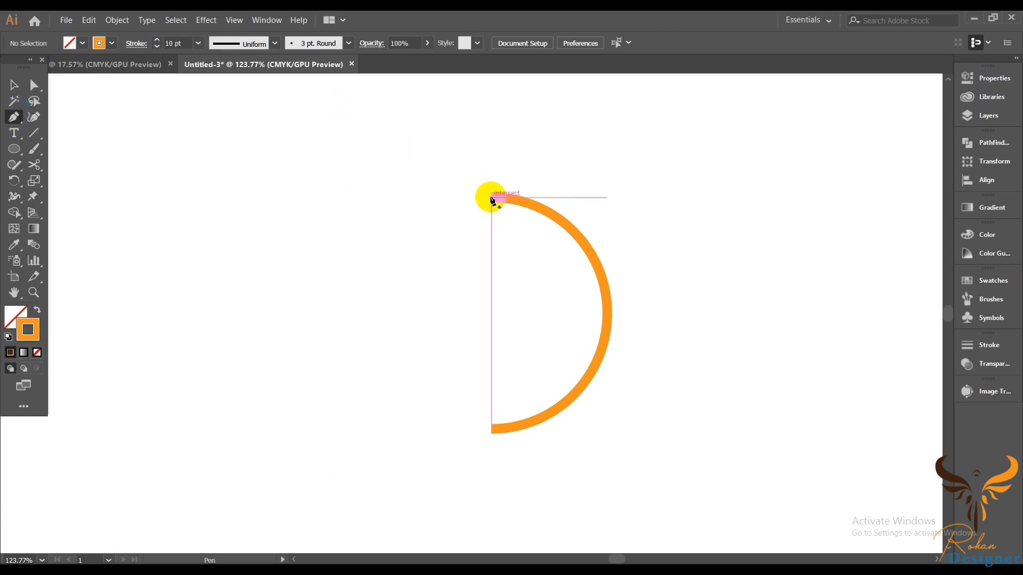
{"action": "left_click_drag", "start_coordinate": [490, 198], "coordinate": [491, 286]}
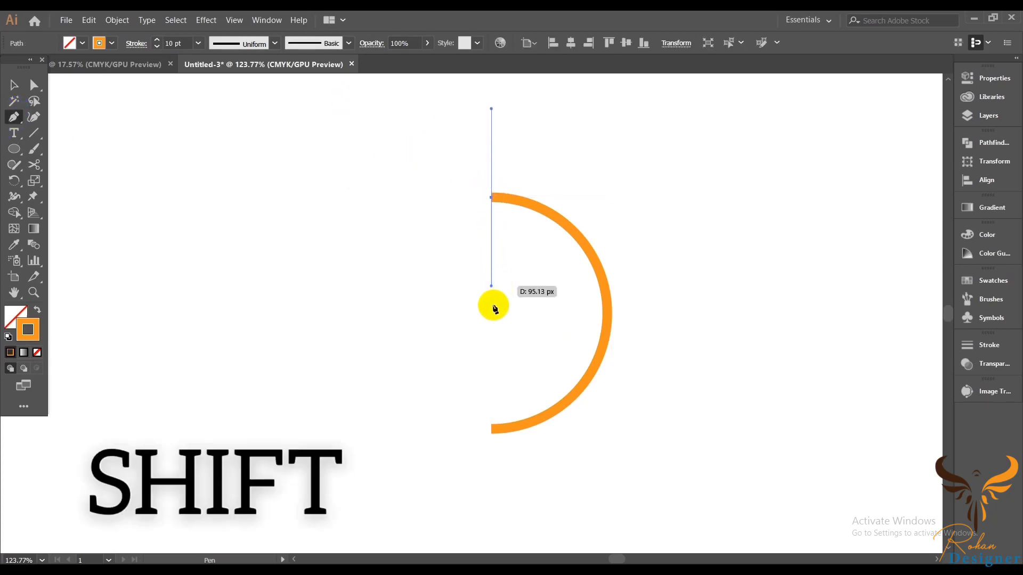
{"action": "left_click", "coordinate": [491, 430]}
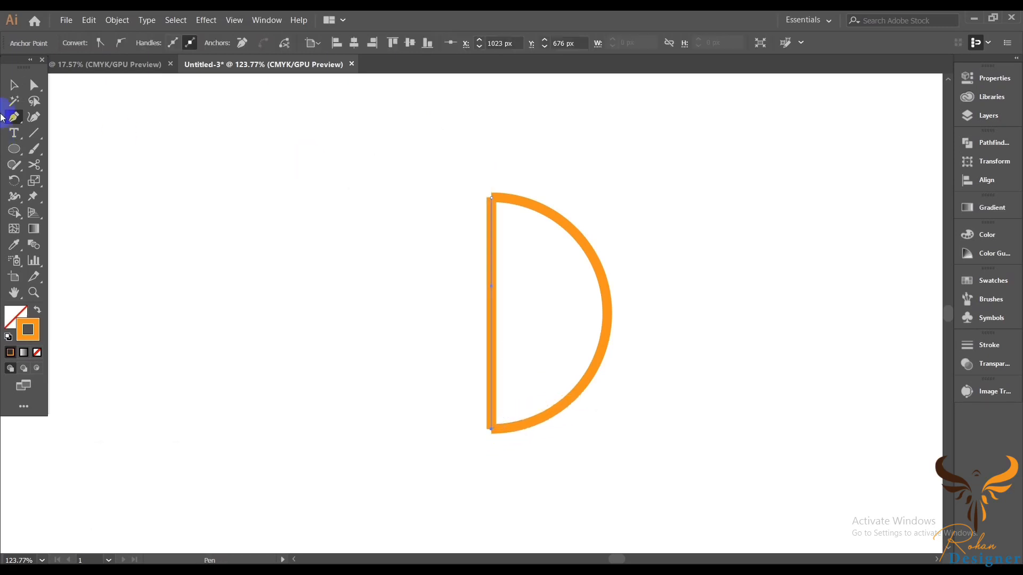
Step: Select the whole D shape and group it
{"action": "left_click", "coordinate": [14, 90]}
{"action": "left_click", "coordinate": [587, 340]}
{"action": "scroll", "coordinate": [587, 339], "scroll_direction": "down", "scroll_amount": 1}
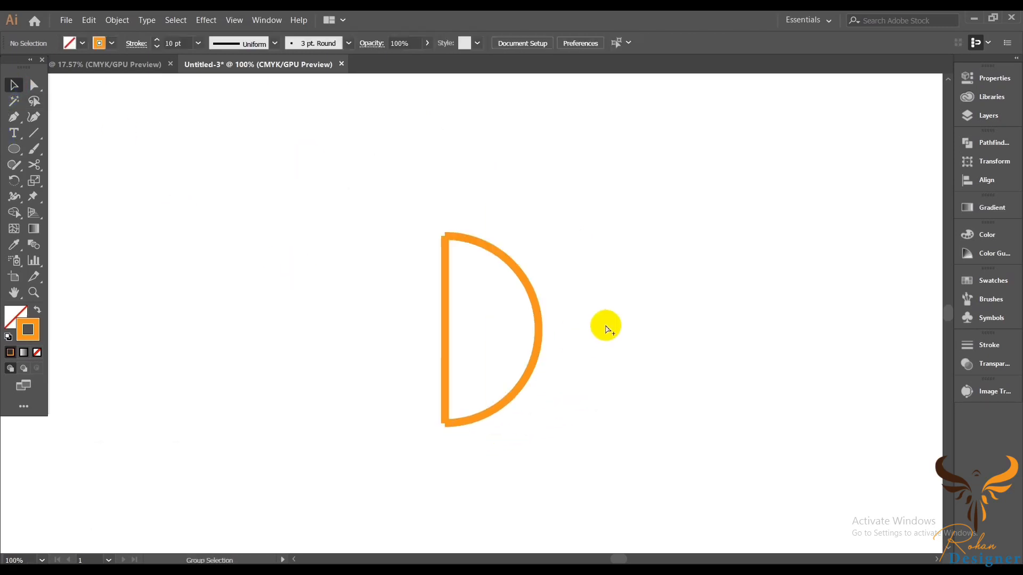
{"action": "key", "text": "ctrl+a"}
{"action": "left_click_drag", "start_coordinate": [371, 182], "coordinate": [594, 353]}
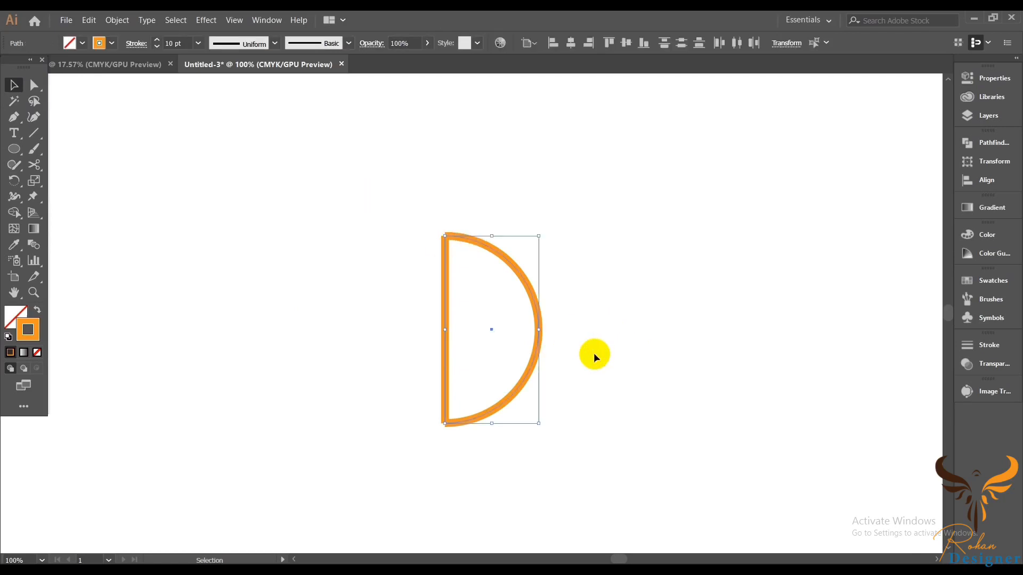
{"action": "right_click", "coordinate": [589, 258]}
{"action": "left_click", "coordinate": [630, 328]}
{"action": "left_click", "coordinate": [341, 241]}
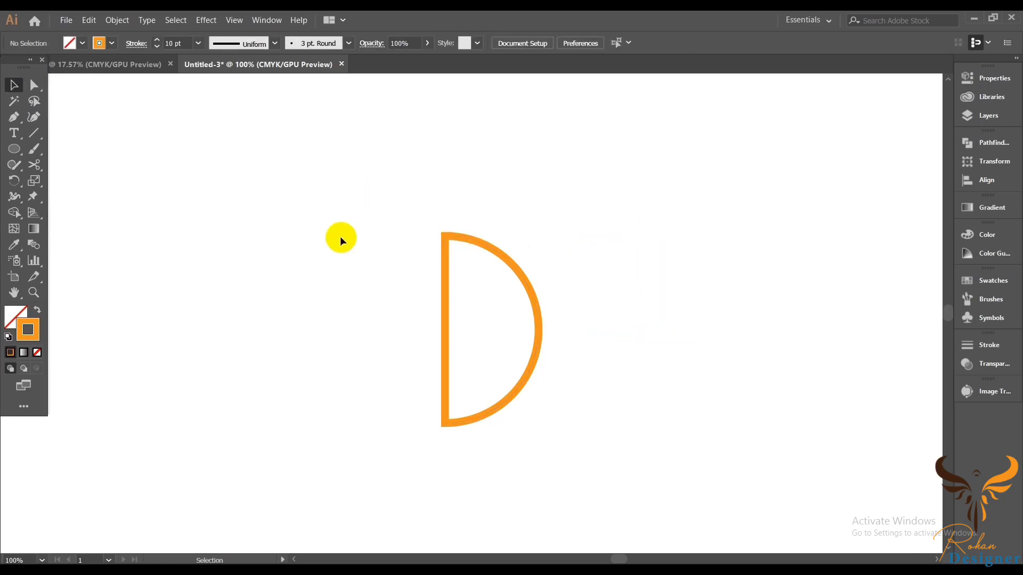
Step: Expand the D shape's fill and stroke into outlined shapes
{"action": "left_click_drag", "start_coordinate": [340, 240], "coordinate": [581, 372]}
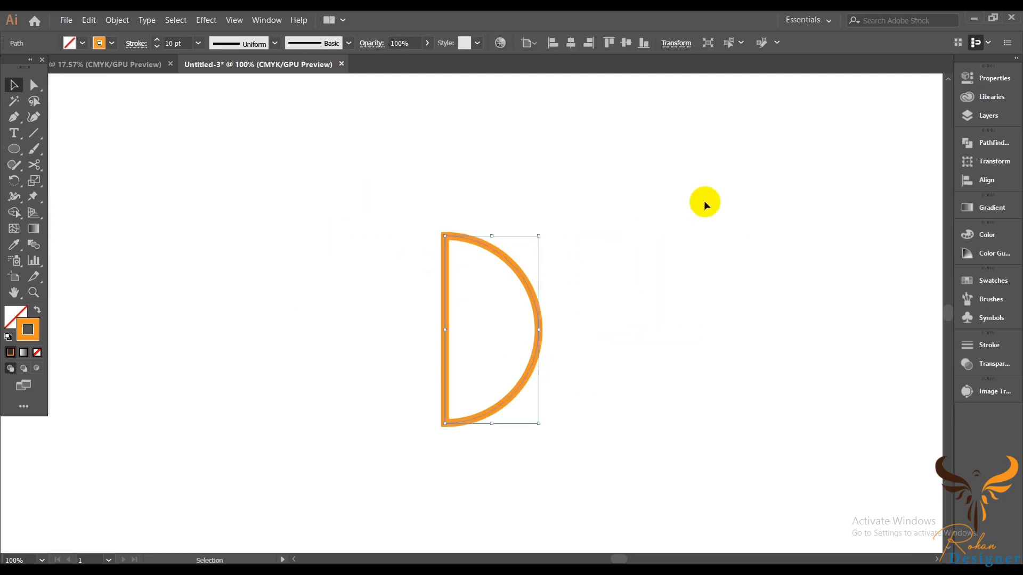
{"action": "left_click", "coordinate": [115, 21]}
{"action": "left_click", "coordinate": [141, 131]}
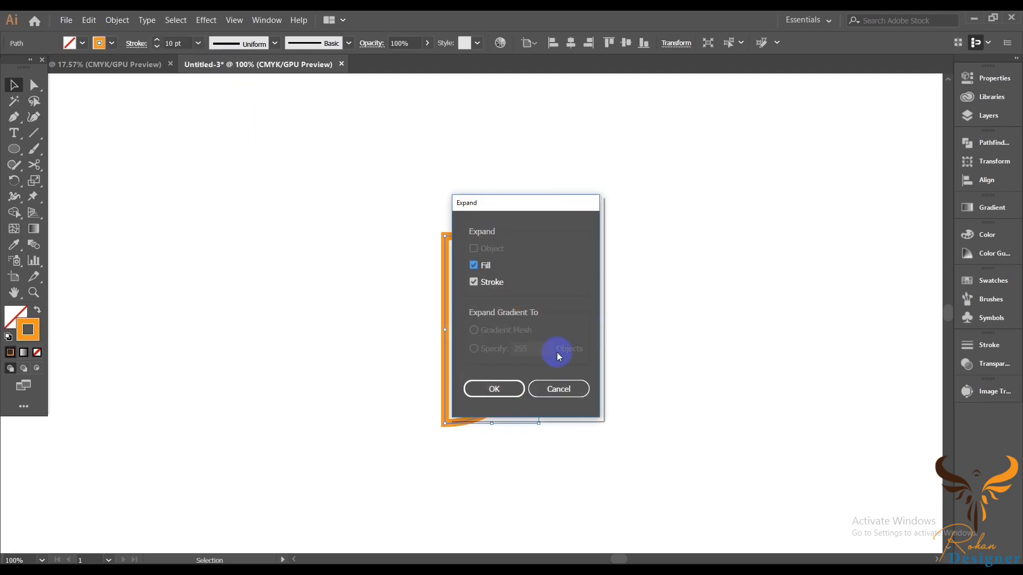
{"action": "left_click", "coordinate": [491, 389]}
{"action": "left_click", "coordinate": [657, 342]}
Step: Draw a vertical line inside the D with the Line Segment tool and set its stroke to 9 pt
{"action": "scroll", "coordinate": [559, 338], "scroll_direction": "up", "scroll_amount": 5}
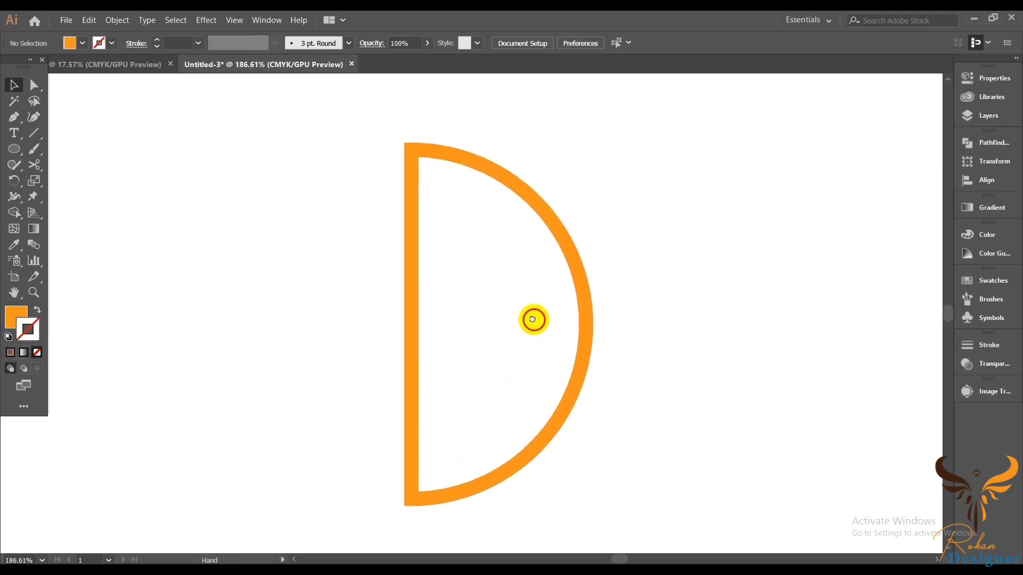
{"action": "left_click_drag", "start_coordinate": [532, 319], "coordinate": [516, 307]}
{"action": "left_click", "coordinate": [41, 134]}
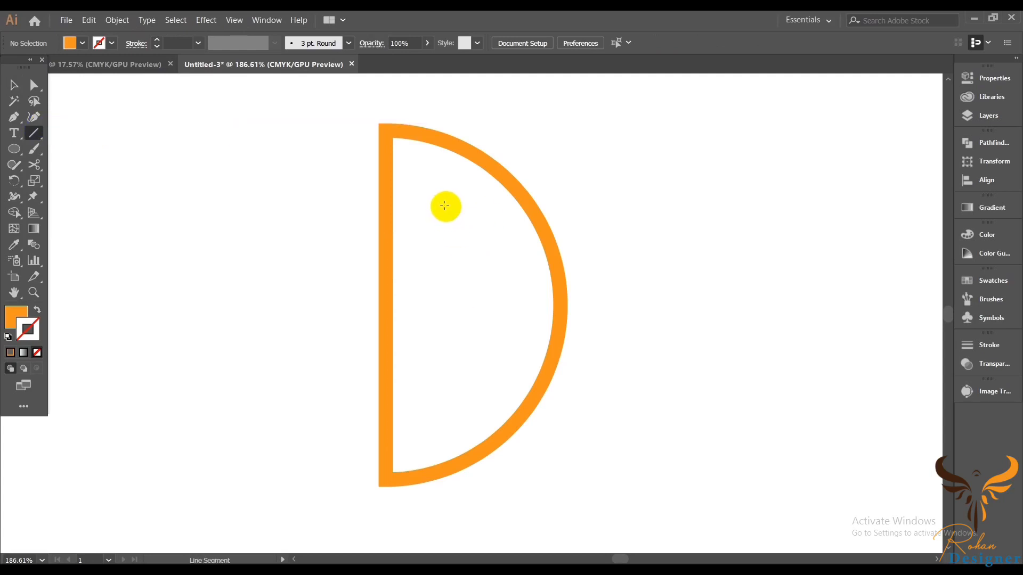
{"action": "mouse_move", "coordinate": [447, 207]}
{"action": "left_mouse_down"}
{"action": "mouse_move", "coordinate": [441, 414]}
{"action": "mouse_move", "coordinate": [441, 400]}
{"action": "left_mouse_up"}
{"action": "scroll", "coordinate": [166, 40], "scroll_direction": "up", "scroll_amount": 3}
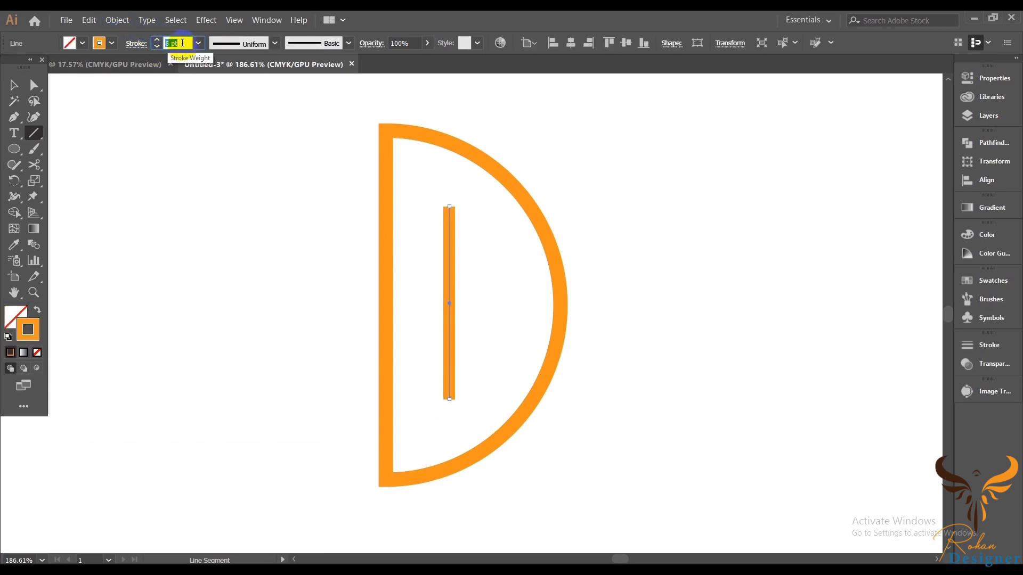
Step: Expand the vertical line into a filled shape
{"action": "left_click", "coordinate": [11, 87]}
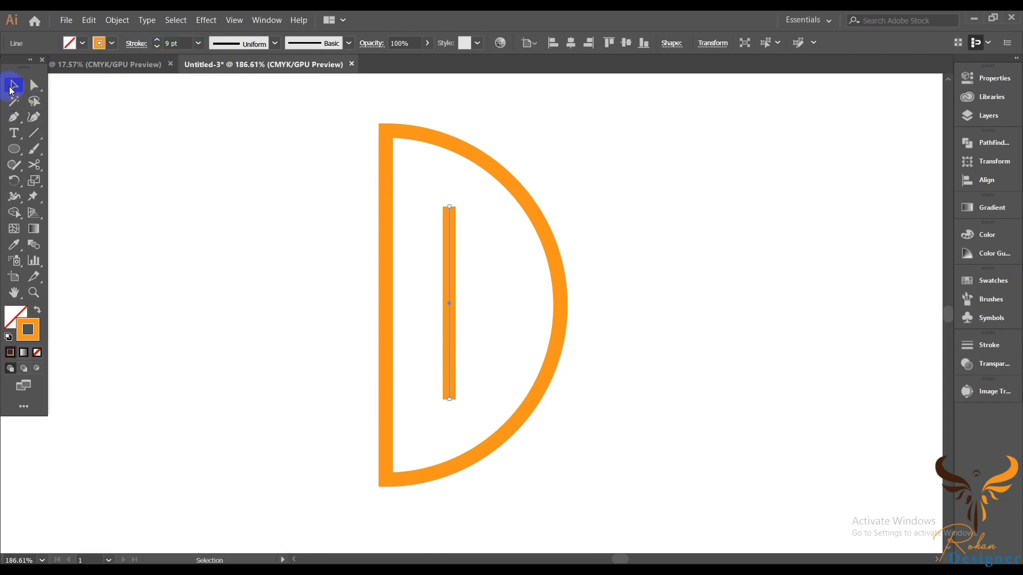
{"action": "left_click", "coordinate": [122, 25]}
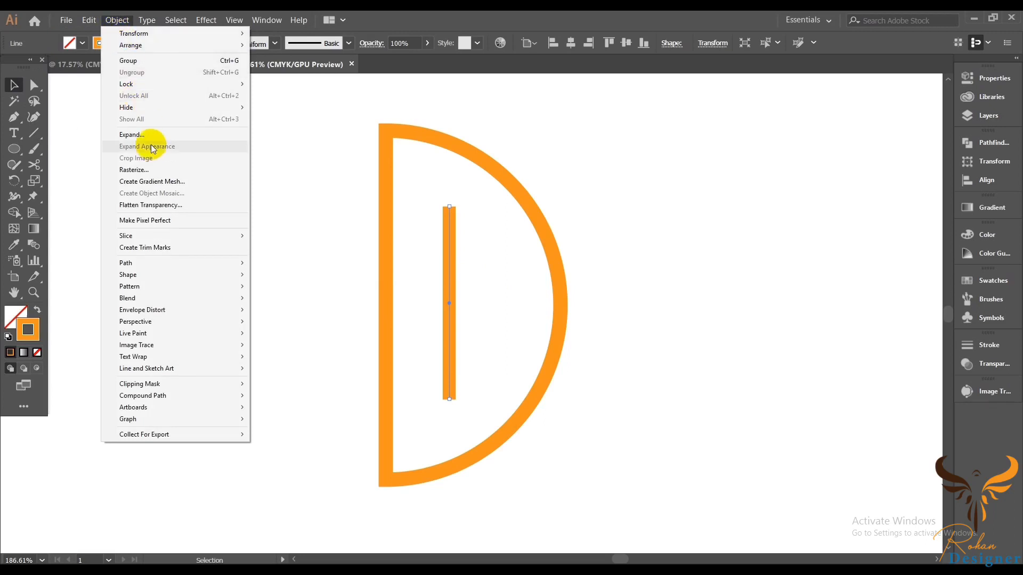
{"action": "left_click", "coordinate": [208, 135]}
{"action": "left_click", "coordinate": [481, 393]}
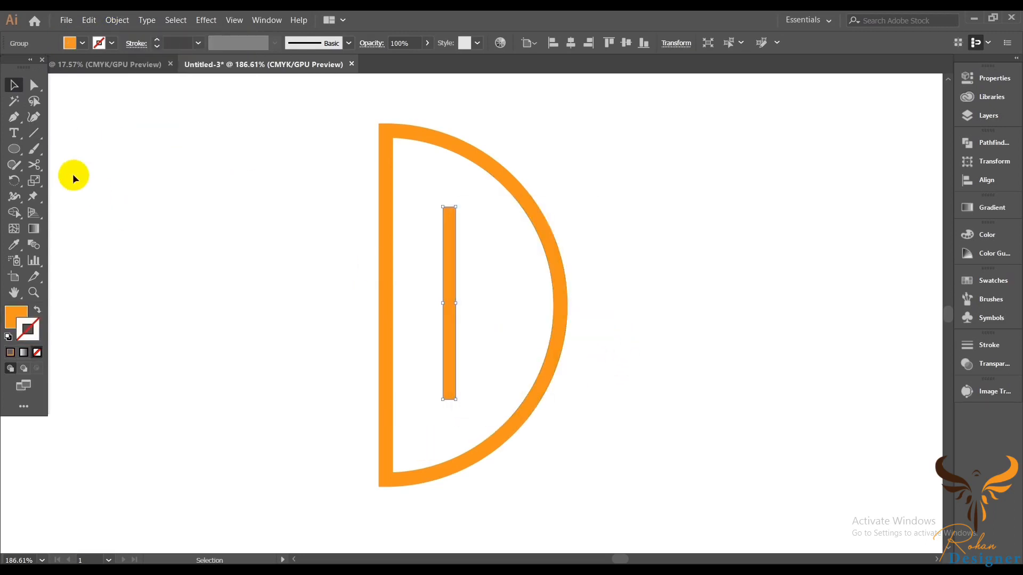
Step: Slant the top end of the inner vertical bar diagonally by moving its corner anchor with Direct Selection
{"action": "left_click", "coordinate": [34, 85]}
{"action": "left_click", "coordinate": [686, 289]}
{"action": "left_click_drag", "start_coordinate": [497, 231], "coordinate": [703, 341]}
{"action": "left_click_drag", "start_coordinate": [526, 278], "coordinate": [539, 348]}
{"action": "left_click_drag", "start_coordinate": [335, 176], "coordinate": [362, 264]}
{"action": "left_click", "coordinate": [384, 223]}
{"action": "left_click_drag", "start_coordinate": [430, 346], "coordinate": [379, 348]}
{"action": "left_click_drag", "start_coordinate": [507, 383], "coordinate": [452, 170]}
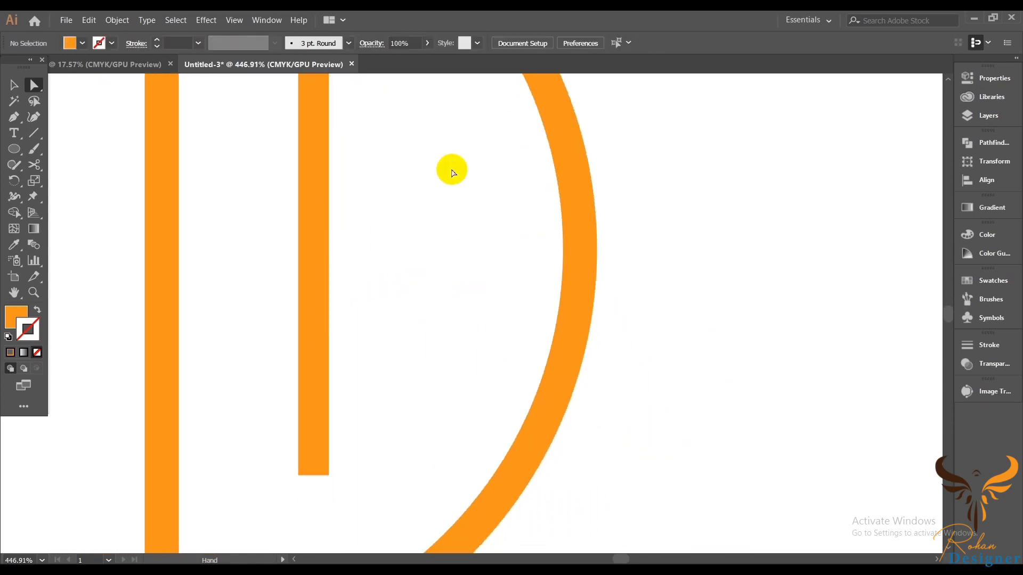
{"action": "left_click_drag", "start_coordinate": [393, 428], "coordinate": [443, 435]}
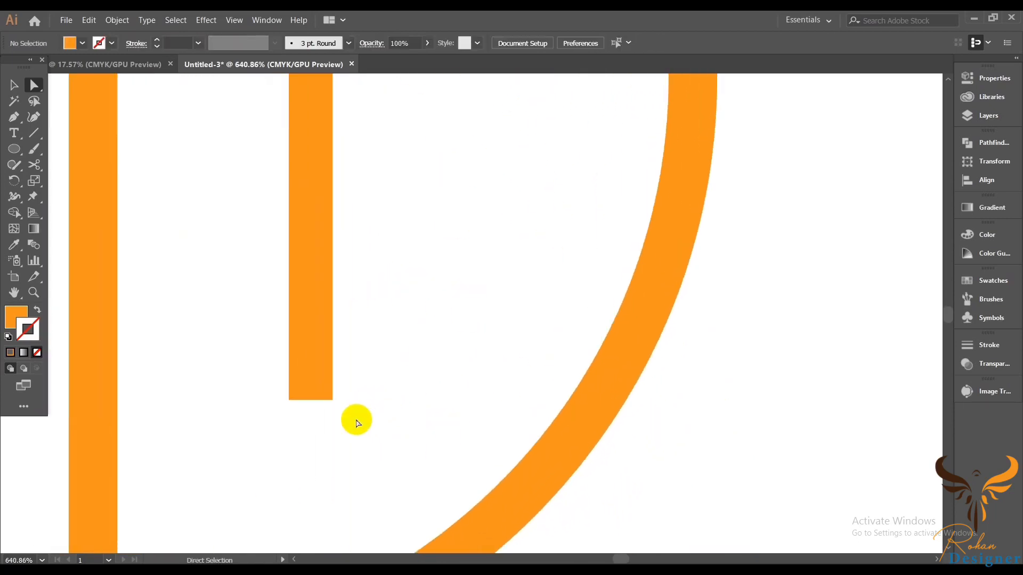
{"action": "left_click_drag", "start_coordinate": [353, 416], "coordinate": [330, 305]}
{"action": "left_click", "coordinate": [349, 384]}
{"action": "left_click", "coordinate": [377, 331]}
{"action": "left_click_drag", "start_coordinate": [424, 276], "coordinate": [413, 278]}
{"action": "left_click_drag", "start_coordinate": [432, 267], "coordinate": [448, 525]}
{"action": "left_click_drag", "start_coordinate": [460, 150], "coordinate": [471, 418]}
{"action": "left_click_drag", "start_coordinate": [491, 426], "coordinate": [452, 415]}
Step: Draw a closed triangle with the Pen tool over the D's top-left corner, pointing into the bowl
{"action": "left_click", "coordinate": [16, 117]}
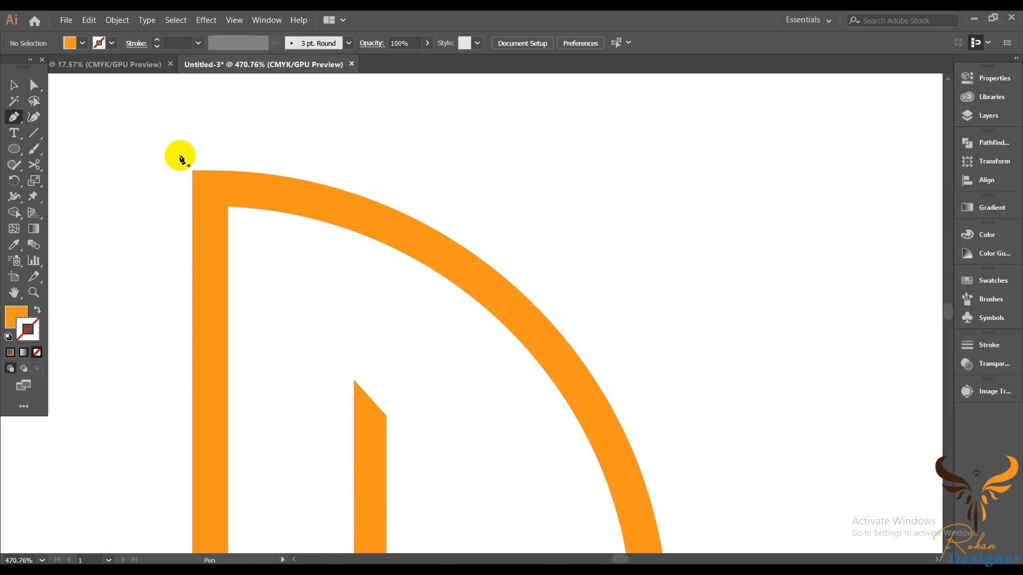
{"action": "left_click", "coordinate": [174, 153]}
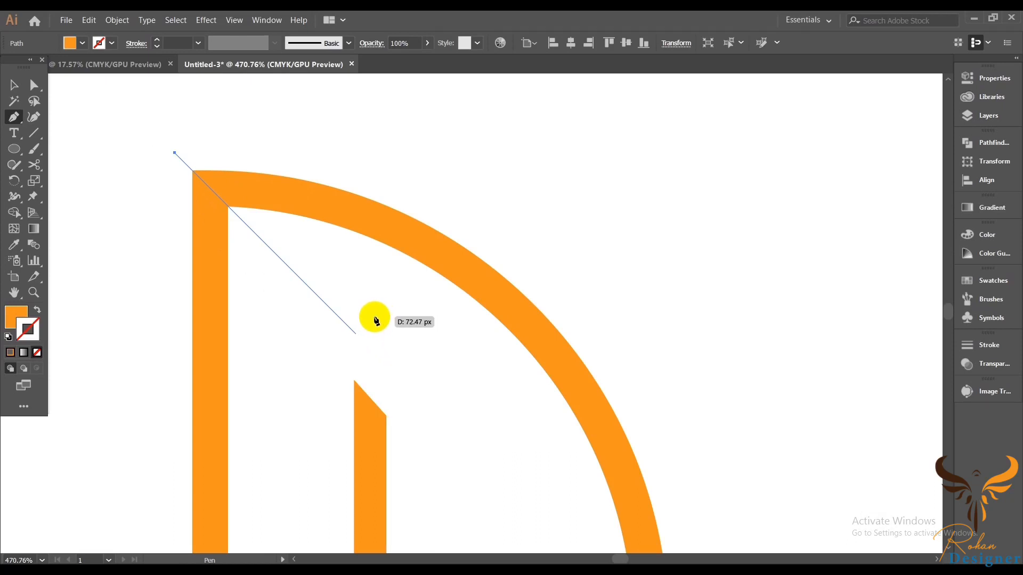
{"action": "left_click", "coordinate": [376, 321]}
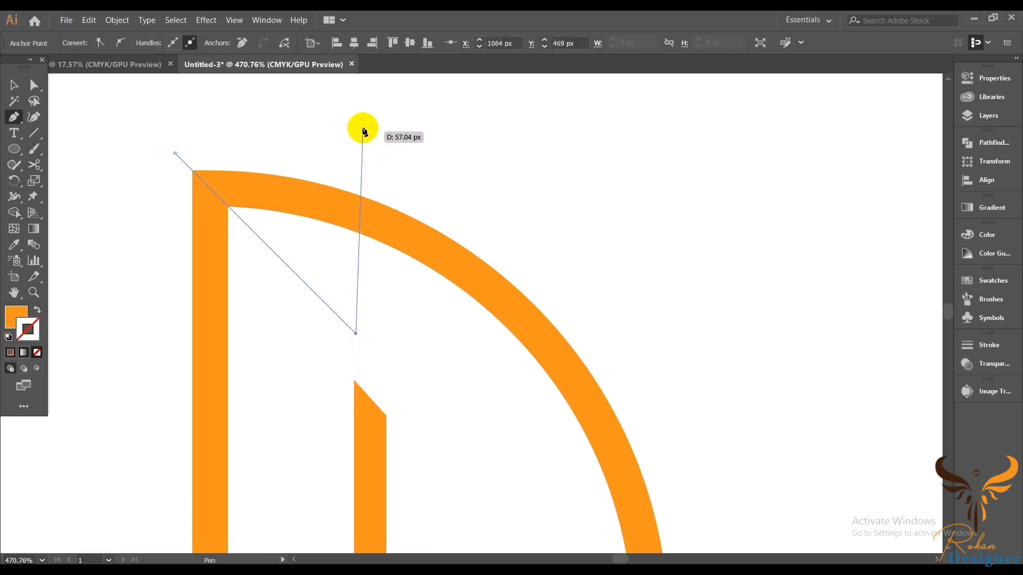
{"action": "left_click", "coordinate": [363, 113]}
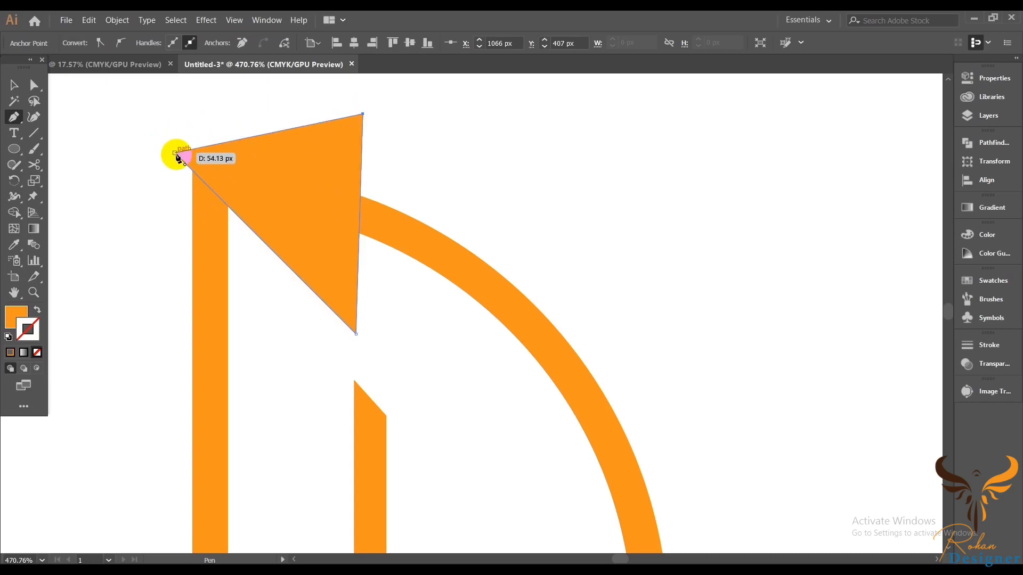
{"action": "left_click", "coordinate": [175, 153]}
Step: Give the triangle a red fill and no stroke
{"action": "left_click", "coordinate": [14, 86]}
{"action": "scroll", "coordinate": [503, 205], "scroll_direction": "down", "scroll_amount": 2}
{"action": "left_click", "coordinate": [10, 352]}
{"action": "left_click", "coordinate": [37, 310]}
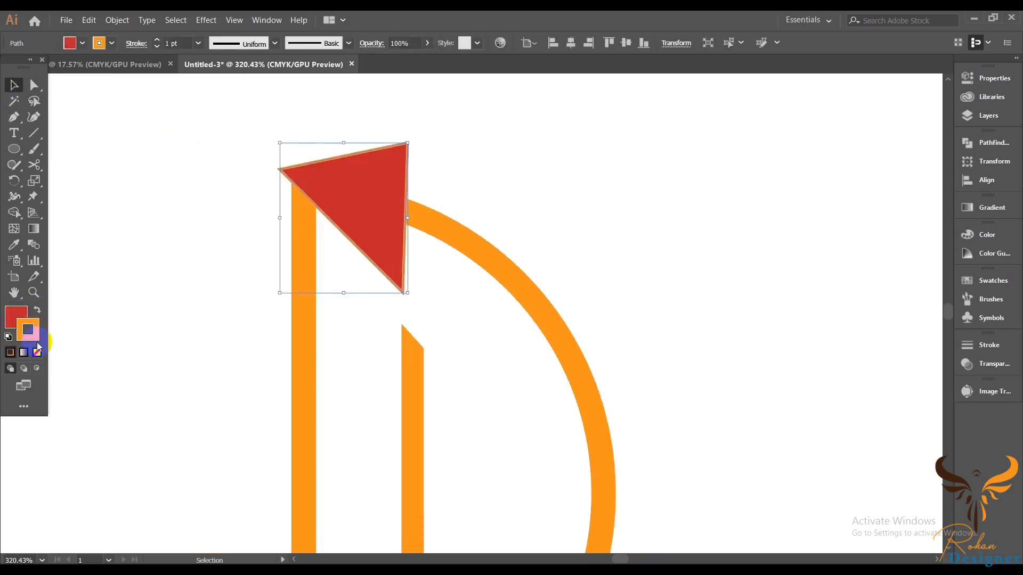
{"action": "left_click", "coordinate": [37, 353]}
{"action": "left_click", "coordinate": [125, 288]}
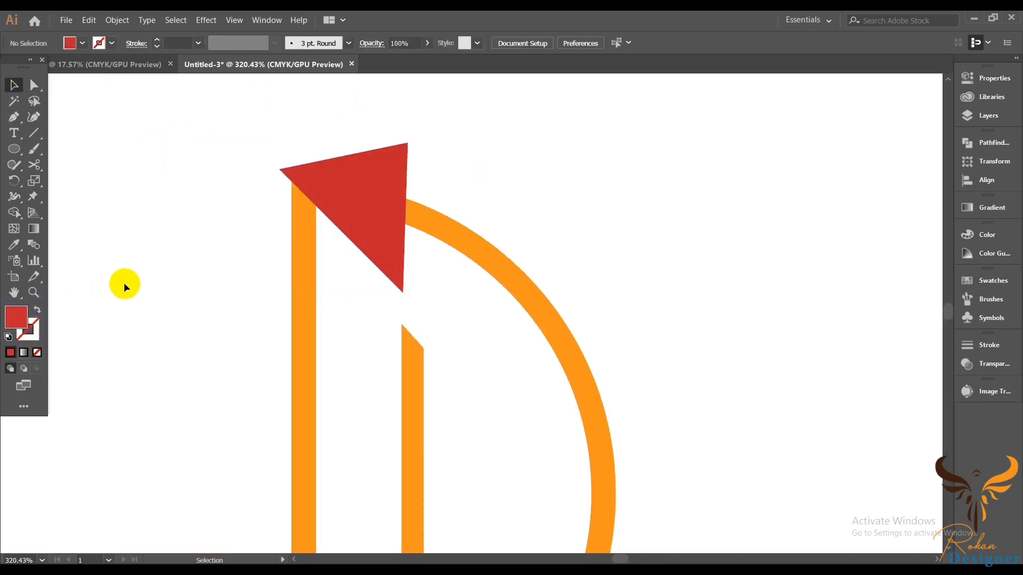
Step: Select the D together with the triangle and subtract the triangle using Pathfinder Minus Front
{"action": "left_click", "coordinate": [482, 238], "text": "shift"}
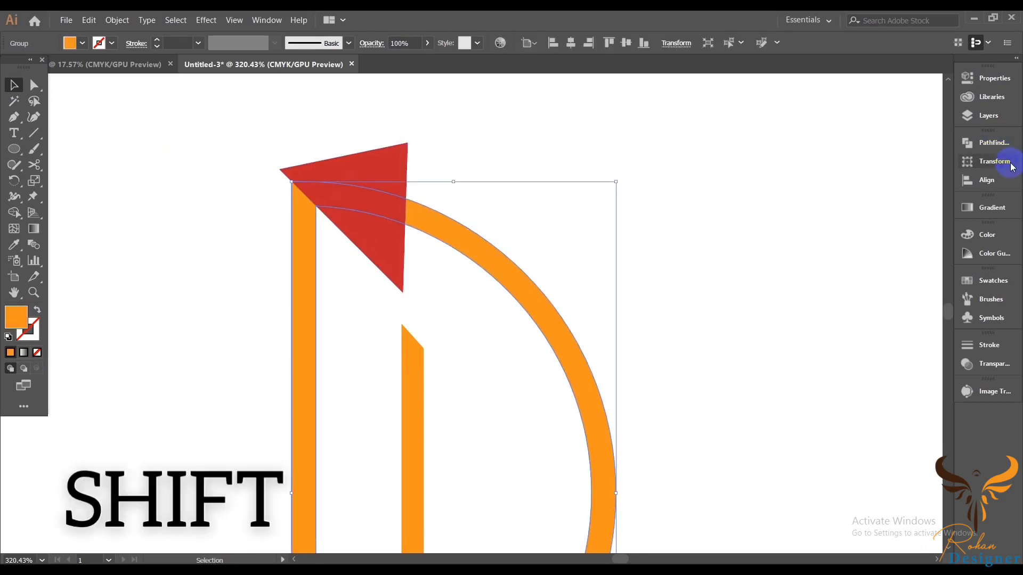
{"action": "left_click", "coordinate": [994, 144]}
{"action": "left_click", "coordinate": [836, 169]}
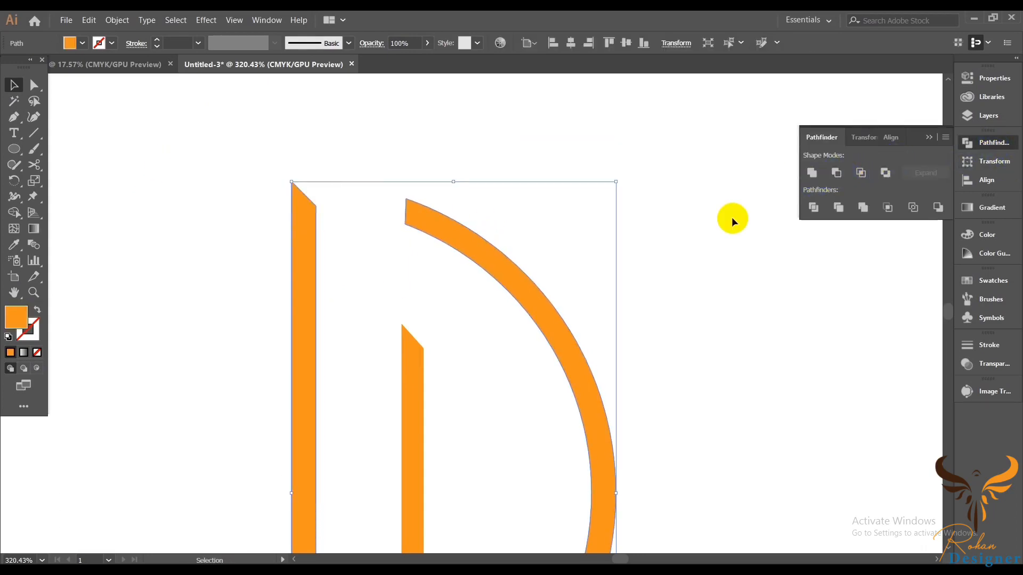
{"action": "left_click", "coordinate": [641, 295]}
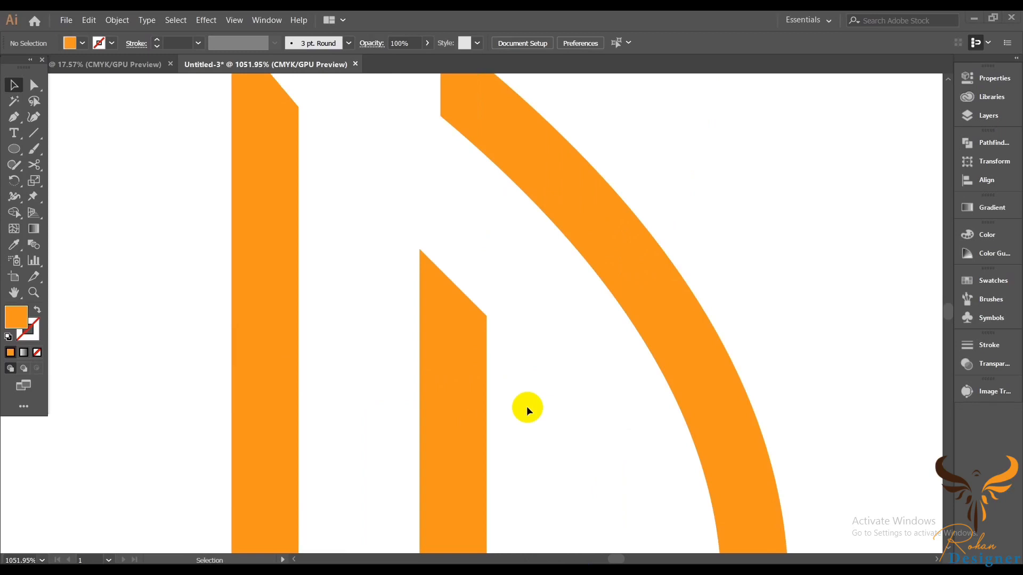
{"action": "left_click_drag", "start_coordinate": [503, 376], "coordinate": [450, 196]}
{"action": "left_click_drag", "start_coordinate": [259, 285], "coordinate": [256, 308]}
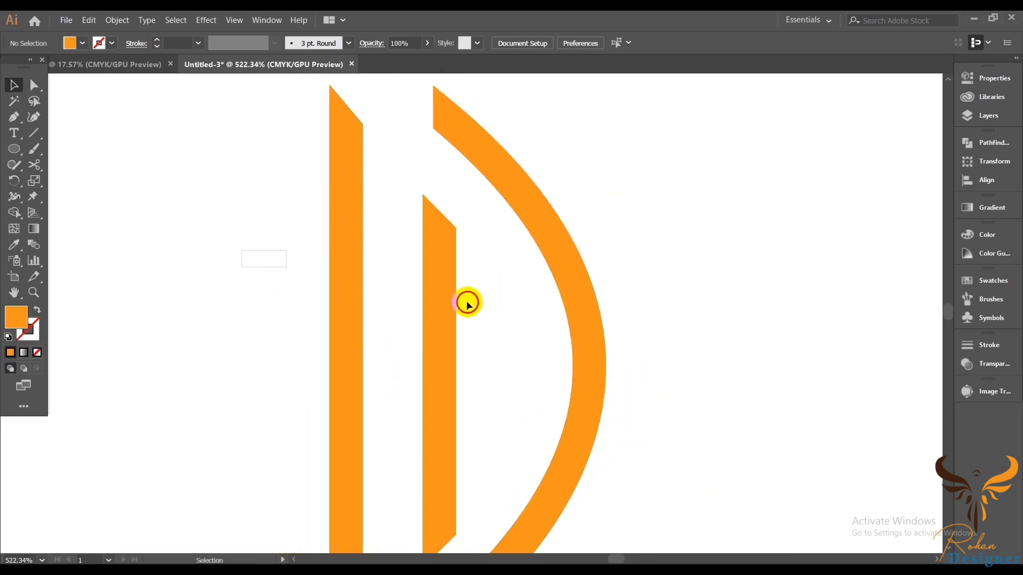
Step: Select the whole D and reflect a copy of it across the vertical axis
{"action": "left_click_drag", "start_coordinate": [240, 251], "coordinate": [673, 327]}
{"action": "right_click", "coordinate": [668, 263]}
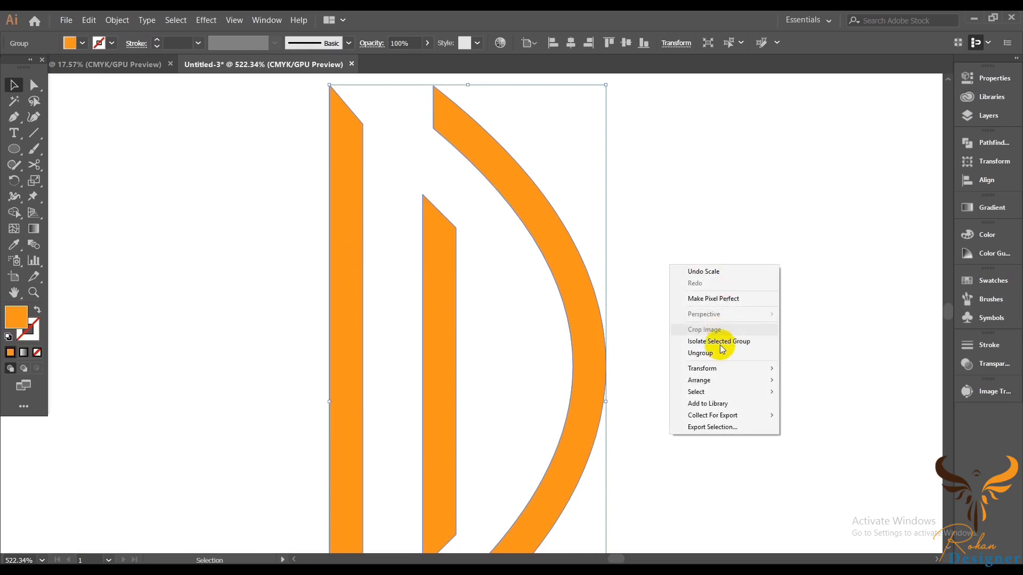
{"action": "mouse_move", "coordinate": [718, 366]}
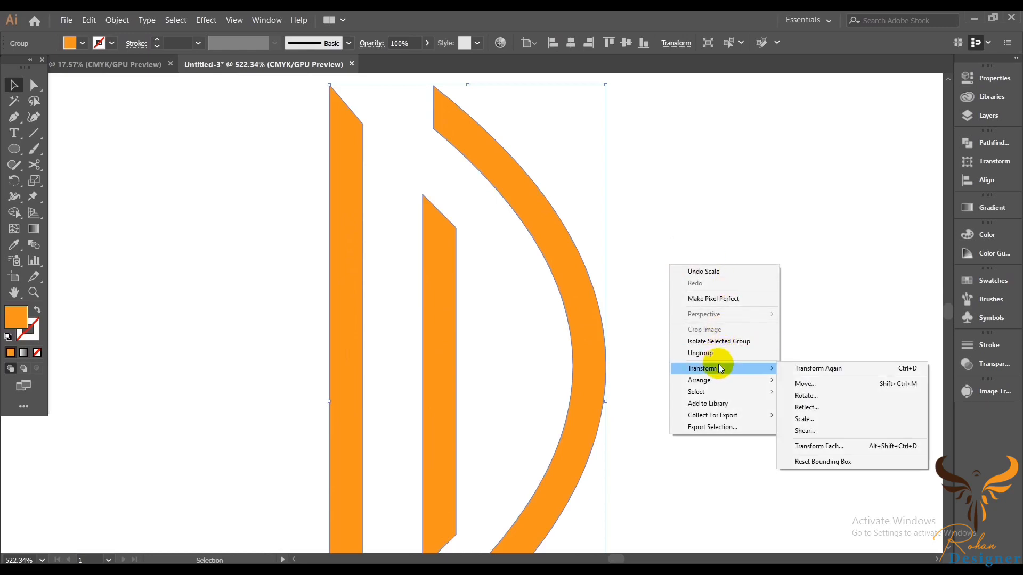
{"action": "left_click", "coordinate": [808, 407]}
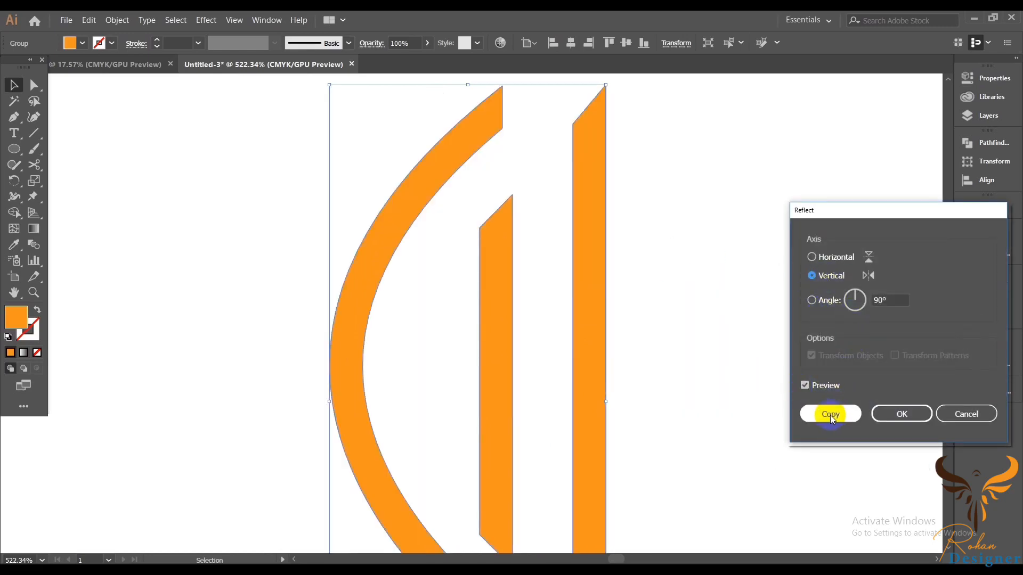
{"action": "left_click", "coordinate": [830, 414]}
Step: Nudge the reflected copy leftward until the two mirrored halves sit side by side with a gap between them
{"action": "scroll", "coordinate": [709, 405], "scroll_direction": "down", "scroll_amount": 2}
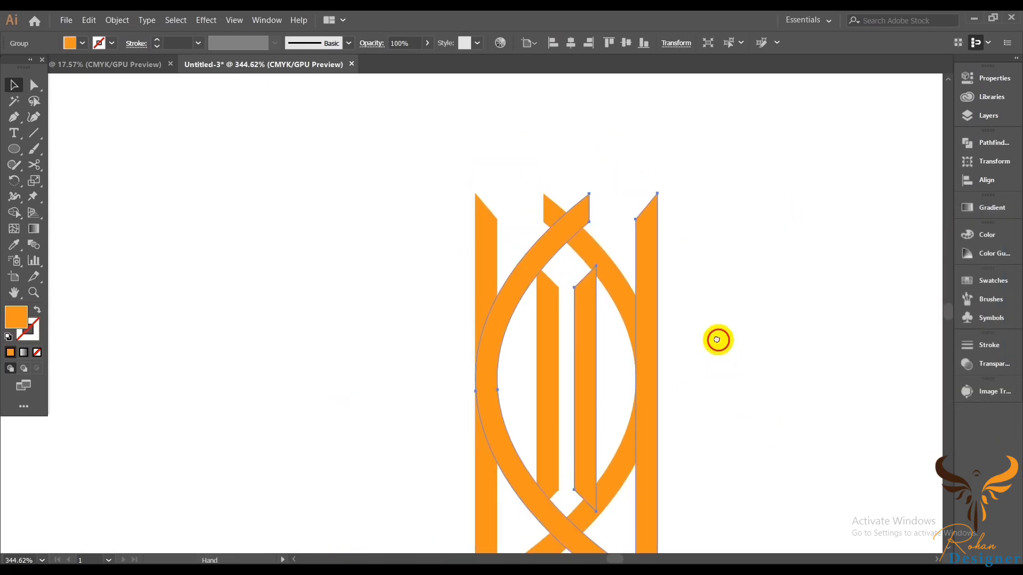
{"action": "left_click_drag", "start_coordinate": [717, 340], "coordinate": [707, 306]}
{"action": "scroll", "coordinate": [731, 392], "scroll_direction": "down", "scroll_amount": 2}
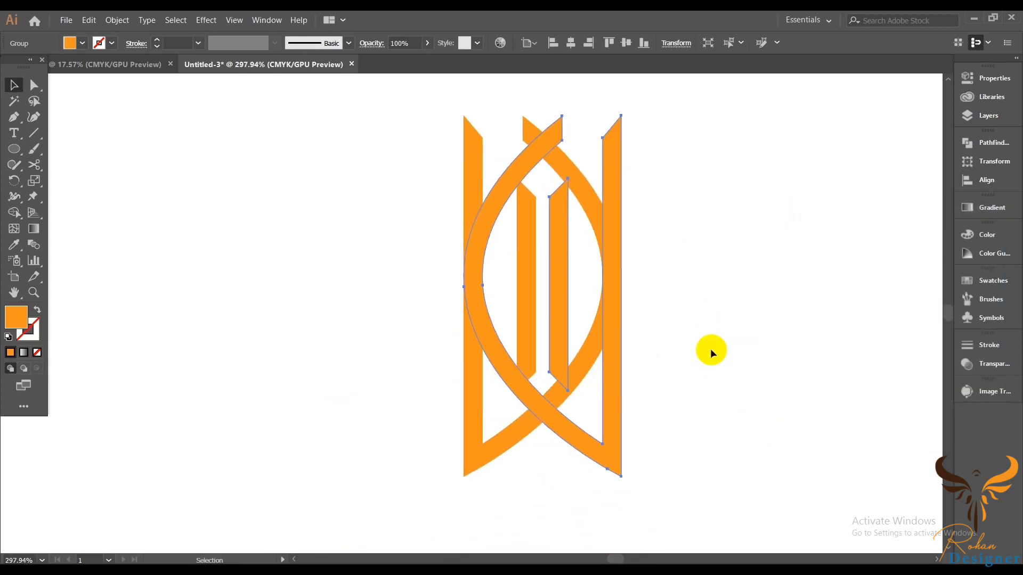
{"action": "key", "text": "Left"}
{"action": "key", "text": "Left"}
{"action": "key", "text": "Left"}
{"action": "key", "text": "Left"}
{"action": "key", "text": "Left"}
{"action": "key", "text": "Left"}
{"action": "key", "text": "Left"}
{"action": "key", "text": "Left"}
{"action": "key", "text": "Left"}
{"action": "key", "text": "Left"}
{"action": "key", "text": "Left"}
{"action": "key", "text": "Left"}
{"action": "key", "text": "Left"}
{"action": "key", "text": "Left"}
{"action": "key", "text": "Left"}
{"action": "key", "text": "Left"}
{"action": "key", "text": "Left"}
{"action": "key", "text": "Left"}
{"action": "key", "text": "Left"}
{"action": "key", "text": "Left"}
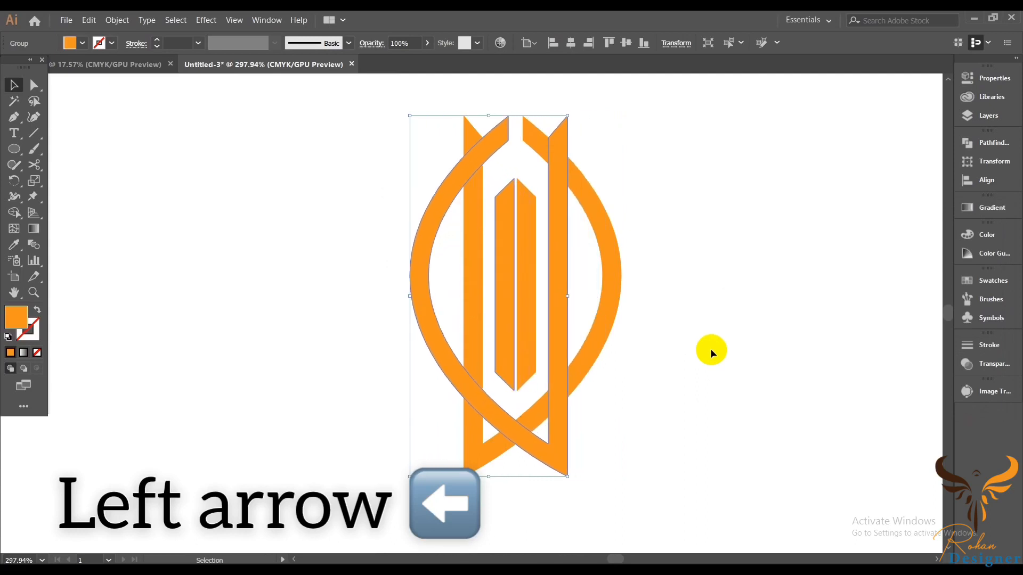
{"action": "key", "text": "Left"}
{"action": "key", "text": "Left"}
{"action": "key", "text": "Left"}
{"action": "key", "text": "Left"}
{"action": "key", "text": "Left"}
{"action": "key", "text": "Left"}
{"action": "key", "text": "Left"}
{"action": "key", "text": "Left"}
{"action": "key", "text": "Left"}
{"action": "key", "text": "Left"}
{"action": "key", "text": "Left"}
{"action": "key", "text": "Left"}
{"action": "key", "text": "Left"}
{"action": "key", "text": "Left"}
{"action": "key", "text": "Left"}
{"action": "key", "text": "Left"}
{"action": "key", "text": "Left"}
{"action": "key", "text": "Left"}
{"action": "key", "text": "Left"}
{"action": "key", "text": "Left"}
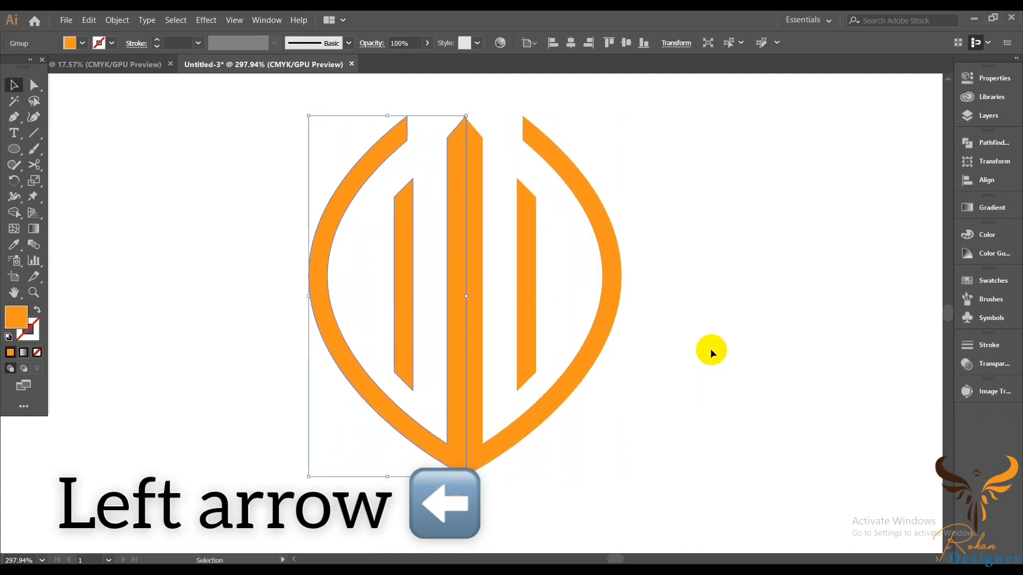
{"action": "key", "text": "Left"}
{"action": "key", "text": "Left"}
{"action": "key", "text": "Left"}
{"action": "key", "text": "Left"}
{"action": "key", "text": "Left"}
{"action": "key", "text": "Left"}
{"action": "key", "text": "Left"}
{"action": "key", "text": "Left"}
{"action": "key", "text": "Left"}
{"action": "key", "text": "Left"}
{"action": "key", "text": "Left"}
{"action": "key", "text": "Left"}
{"action": "key", "text": "Left"}
{"action": "key", "text": "Left"}
{"action": "key", "text": "Left"}
{"action": "key", "text": "Left"}
{"action": "key", "text": "Left"}
{"action": "key", "text": "Left"}
{"action": "key", "text": "Left"}
{"action": "key", "text": "Left"}
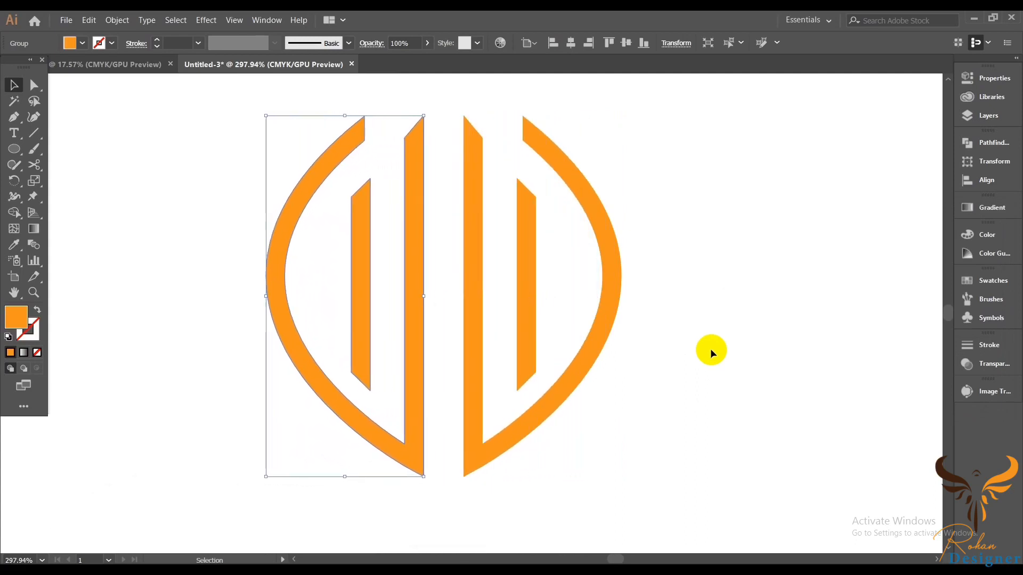
{"action": "key", "text": "Left"}
{"action": "key", "text": "Left"}
{"action": "key", "text": "Left"}
{"action": "key", "text": "Left"}
{"action": "key", "text": "Left"}
{"action": "key", "text": "Left"}
{"action": "key", "text": "Left"}
{"action": "key", "text": "Left"}
{"action": "key", "text": "Left"}
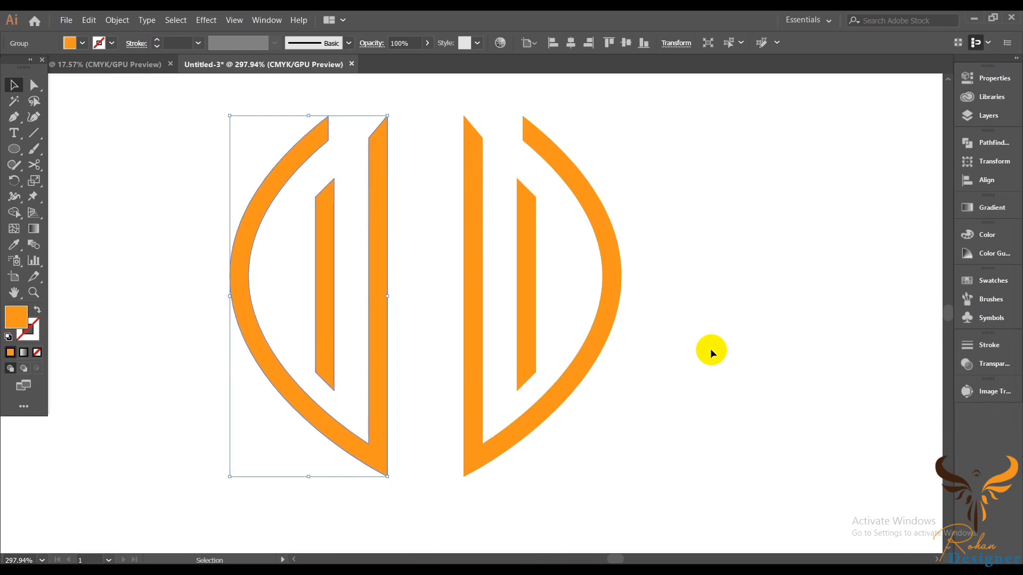
{"action": "key", "text": "Left"}
{"action": "left_click", "coordinate": [711, 350]}
Step: Draw a straight vertical line down the centre gap and give it a thick orange stroke
{"action": "left_click_drag", "start_coordinate": [688, 403], "coordinate": [663, 350]}
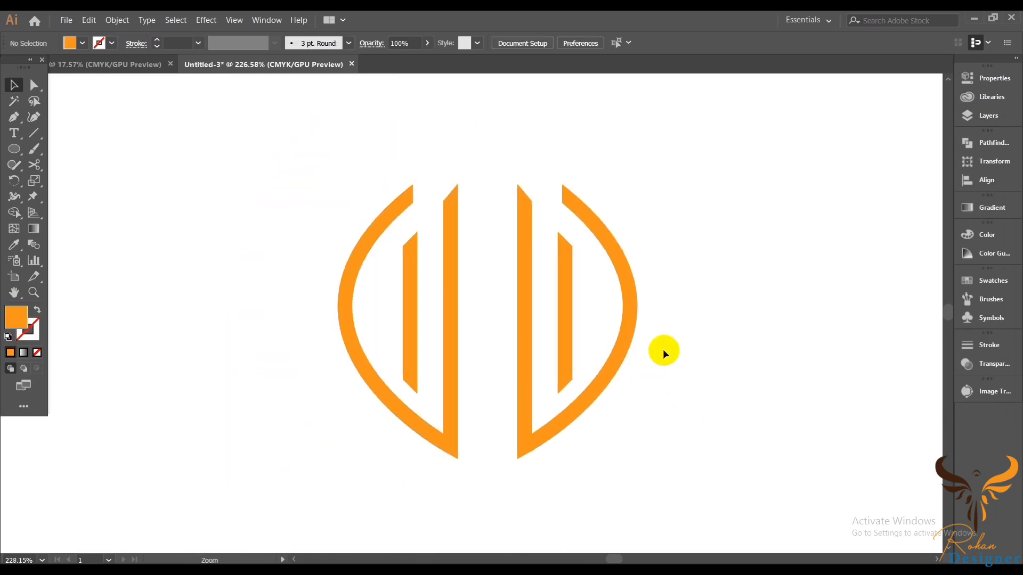
{"action": "left_click", "coordinate": [696, 345]}
{"action": "left_click_drag", "start_coordinate": [210, 194], "coordinate": [670, 459]}
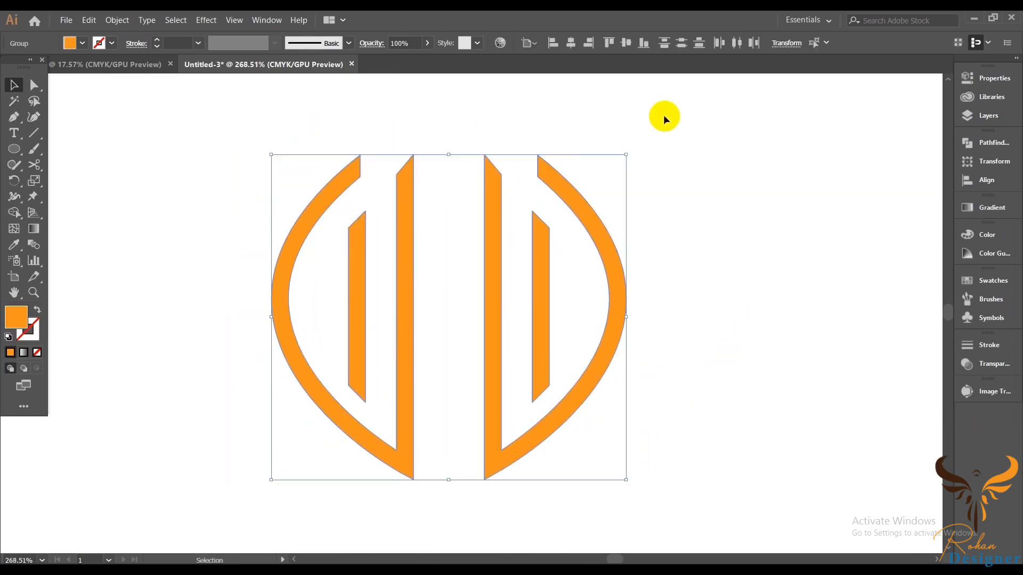
{"action": "left_click", "coordinate": [734, 255]}
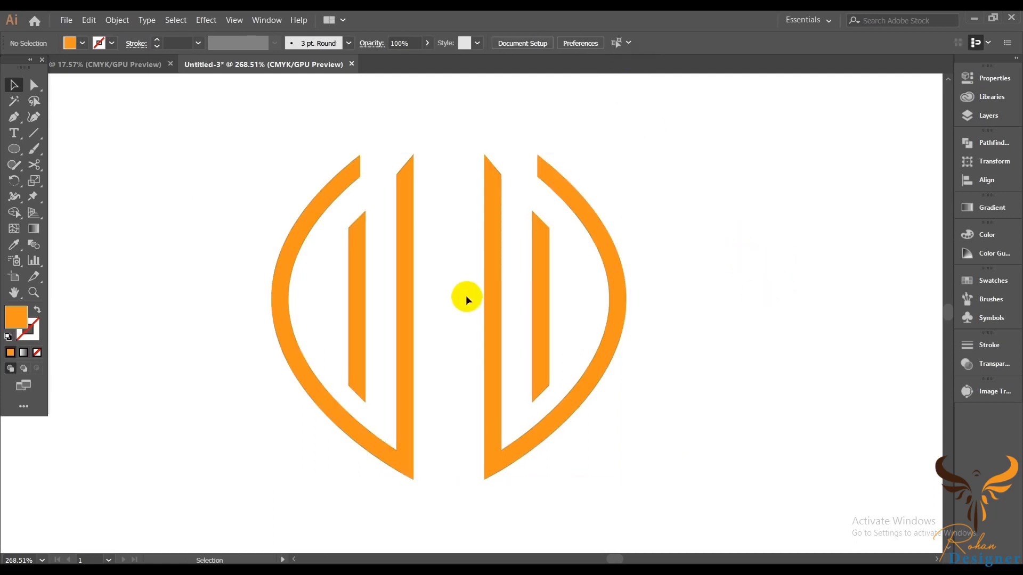
{"action": "left_click_drag", "start_coordinate": [410, 258], "coordinate": [377, 299]}
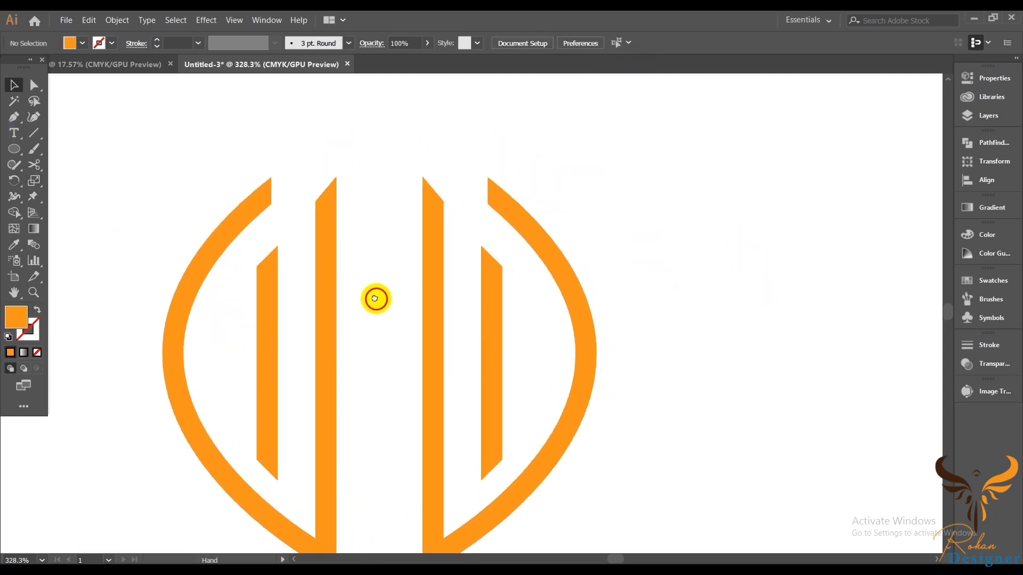
{"action": "left_click", "coordinate": [35, 136]}
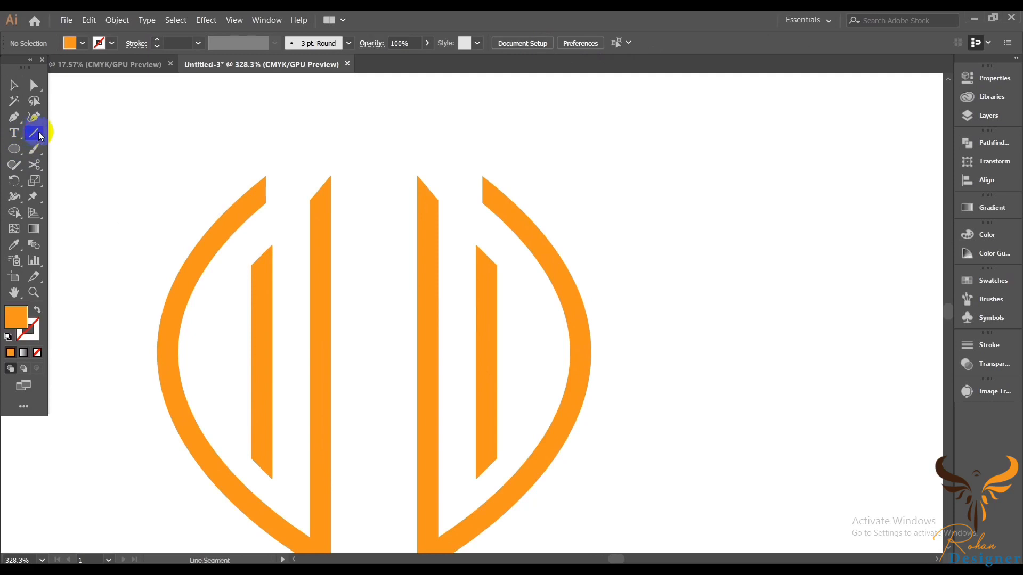
{"action": "left_click", "coordinate": [409, 210], "text": "ctrl+alt"}
{"action": "left_click", "coordinate": [409, 210], "text": "ctrl+alt"}
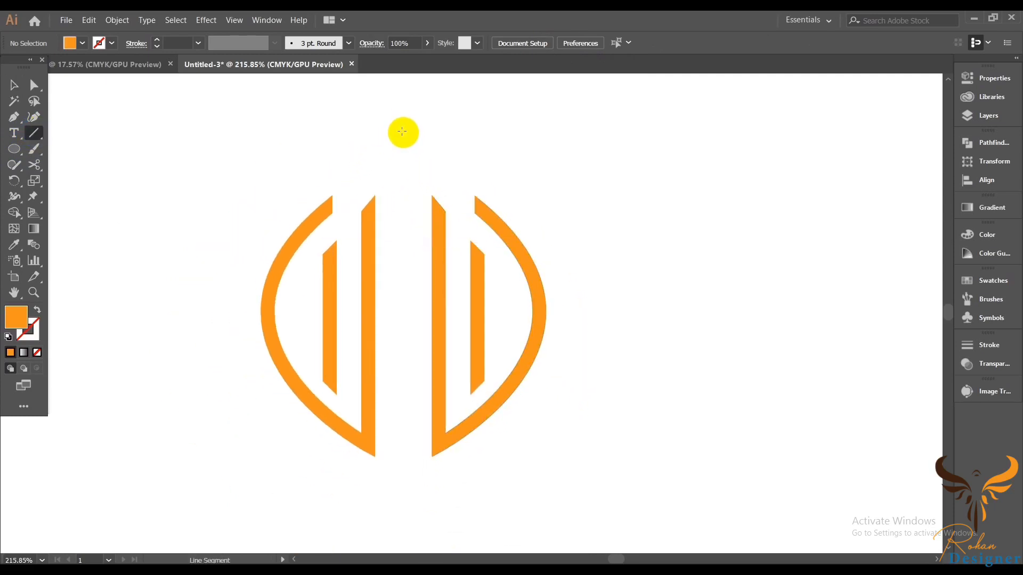
{"action": "left_click_drag", "start_coordinate": [402, 132], "coordinate": [411, 411]}
{"action": "left_click", "coordinate": [165, 42]}
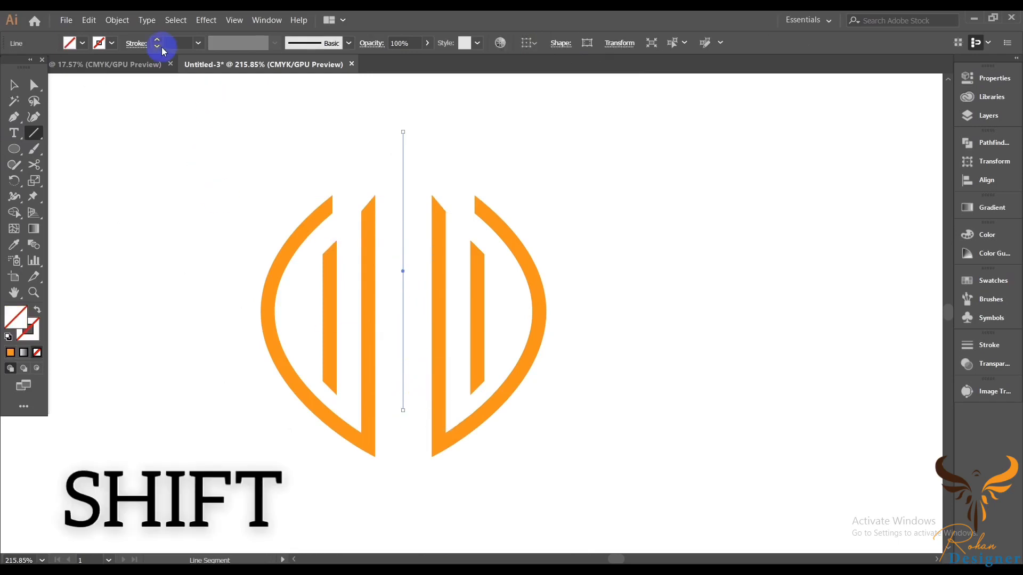
{"action": "scroll", "coordinate": [168, 42], "scroll_direction": "up", "scroll_amount": 12}
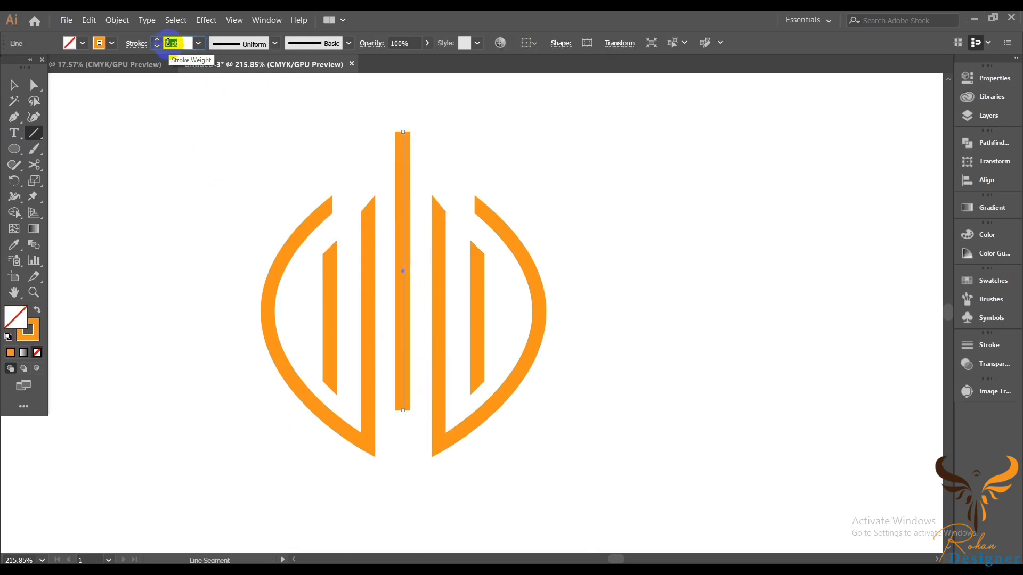
{"action": "scroll", "coordinate": [174, 40], "scroll_direction": "up", "scroll_amount": 1}
{"action": "scroll", "coordinate": [176, 39], "scroll_direction": "down", "scroll_amount": 1}
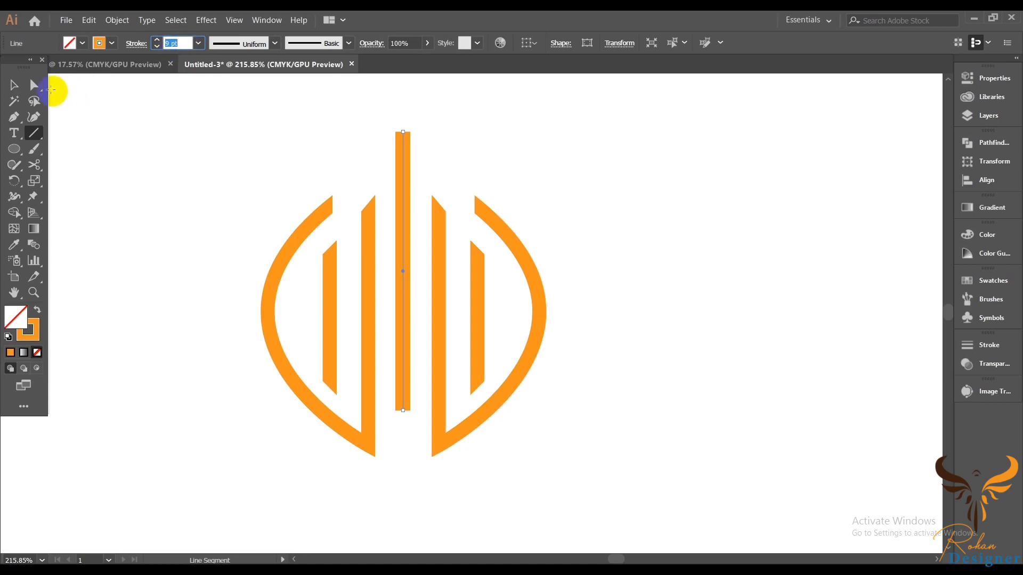
Step: Expand the thick centre line into a filled shape
{"action": "left_click", "coordinate": [117, 20]}
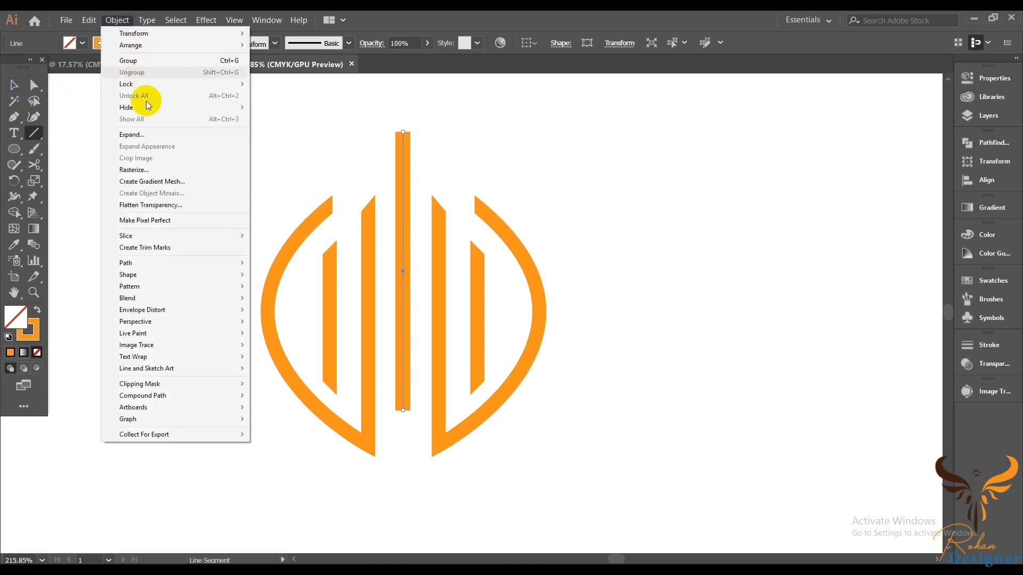
{"action": "left_click", "coordinate": [141, 130]}
{"action": "left_click", "coordinate": [495, 385]}
{"action": "left_click", "coordinate": [646, 231]}
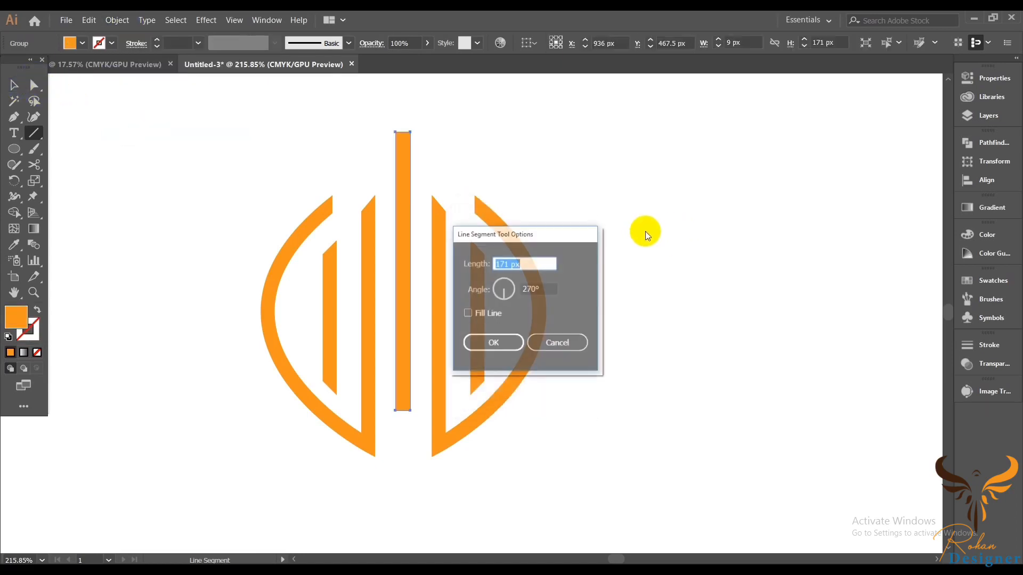
{"action": "left_click", "coordinate": [568, 347]}
Step: Draw a vertical line exactly down the middle of the centre bar
{"action": "left_click", "coordinate": [13, 85]}
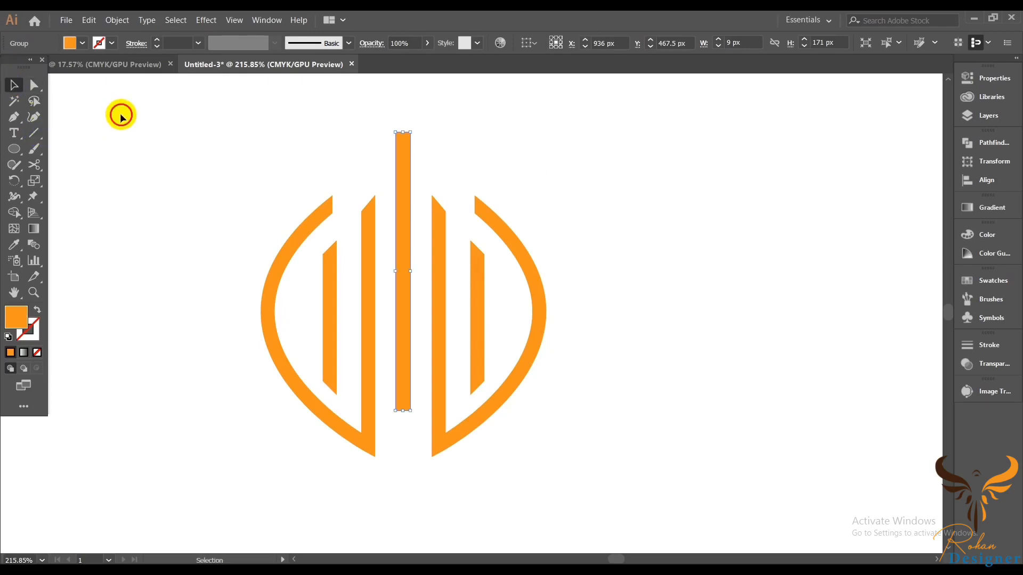
{"action": "left_click", "coordinate": [120, 116]}
{"action": "left_click_drag", "start_coordinate": [184, 133], "coordinate": [236, 169]}
{"action": "left_click_drag", "start_coordinate": [282, 161], "coordinate": [209, 194]}
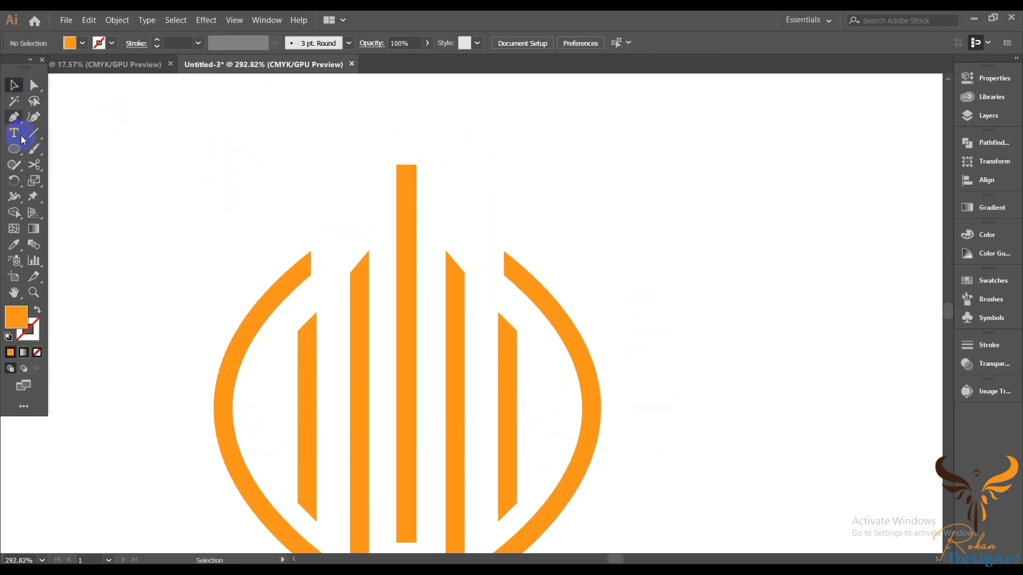
{"action": "scroll", "coordinate": [126, 158], "scroll_direction": "down", "scroll_amount": 1}
{"action": "left_click", "coordinate": [33, 133]}
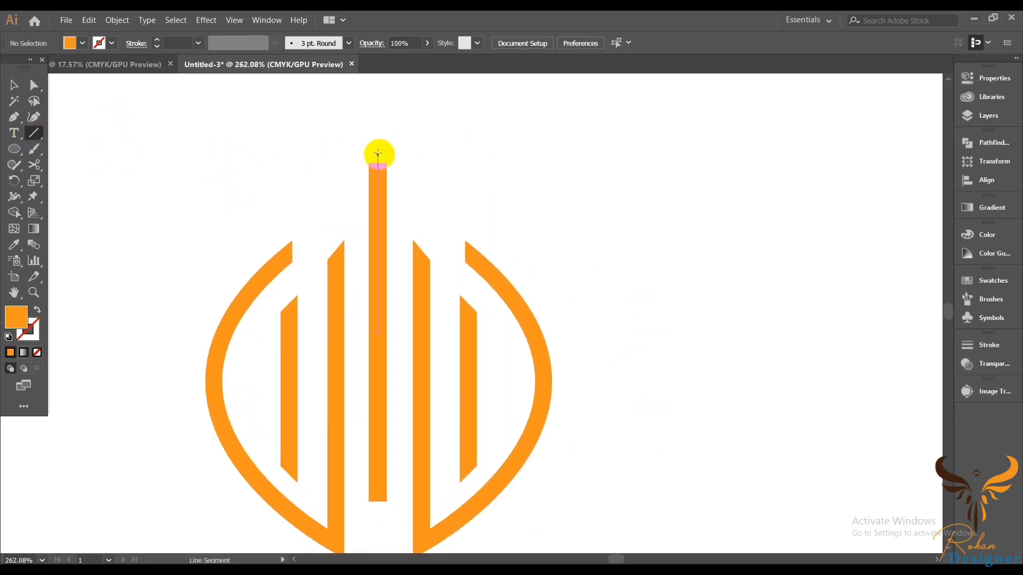
{"action": "left_click_drag", "start_coordinate": [376, 154], "coordinate": [338, 518]}
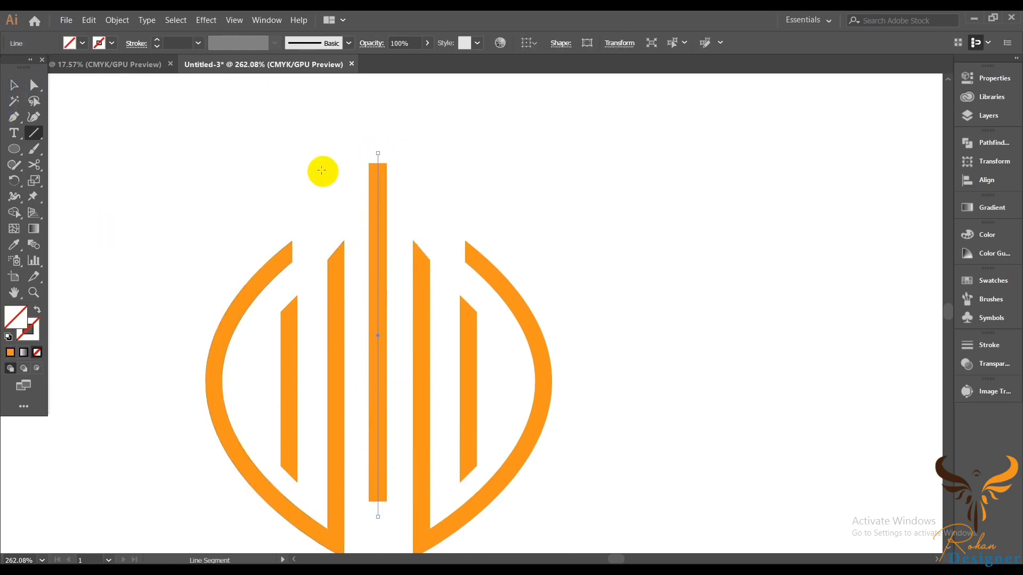
{"action": "left_click", "coordinate": [386, 195]}
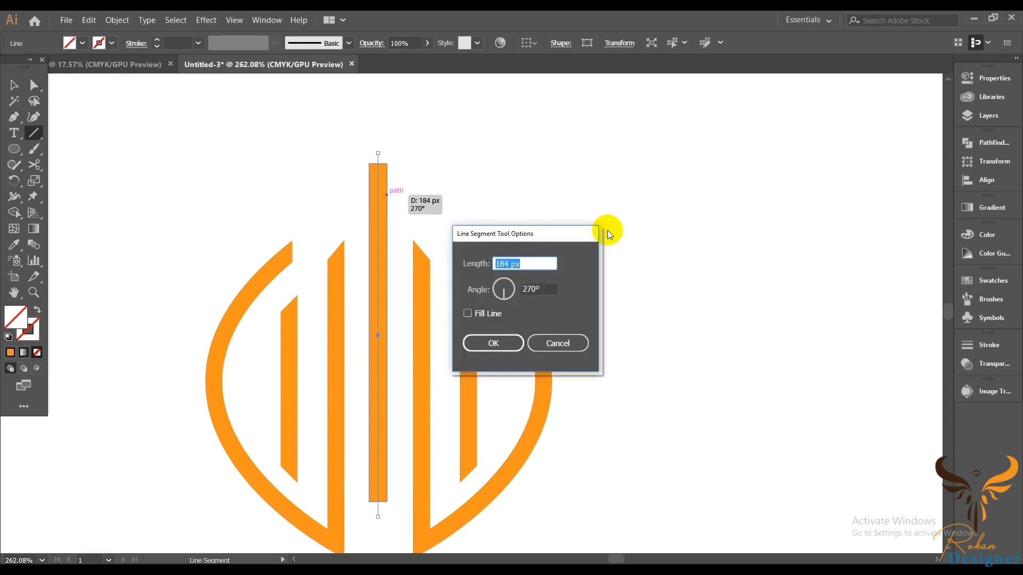
{"action": "left_click", "coordinate": [558, 343]}
Step: Select the centre bar with the line, split it using Pathfinder Divide, and ungroup the resulting halves
{"action": "left_click", "coordinate": [14, 85]}
{"action": "left_click", "coordinate": [384, 188]}
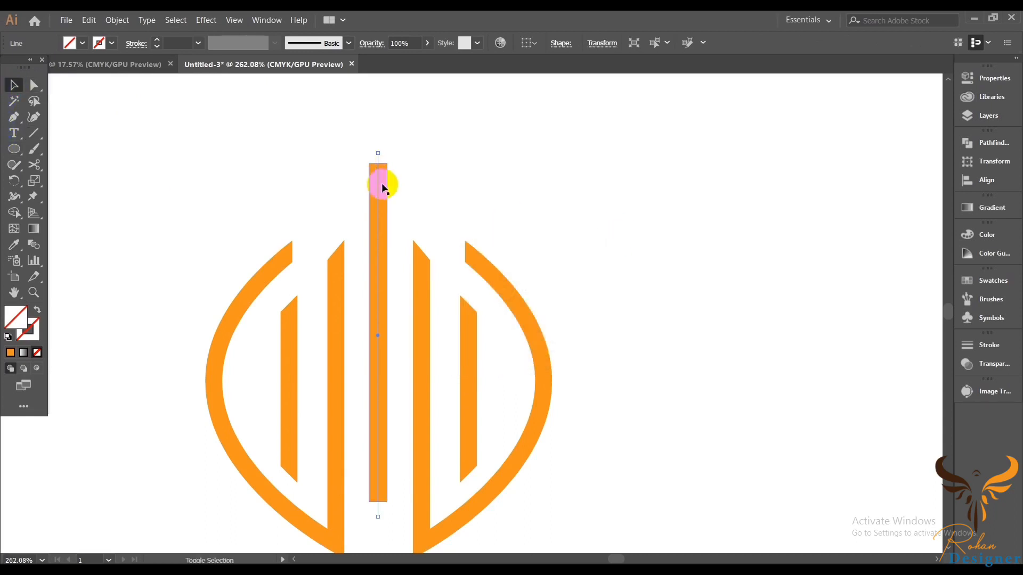
{"action": "left_click", "coordinate": [983, 142]}
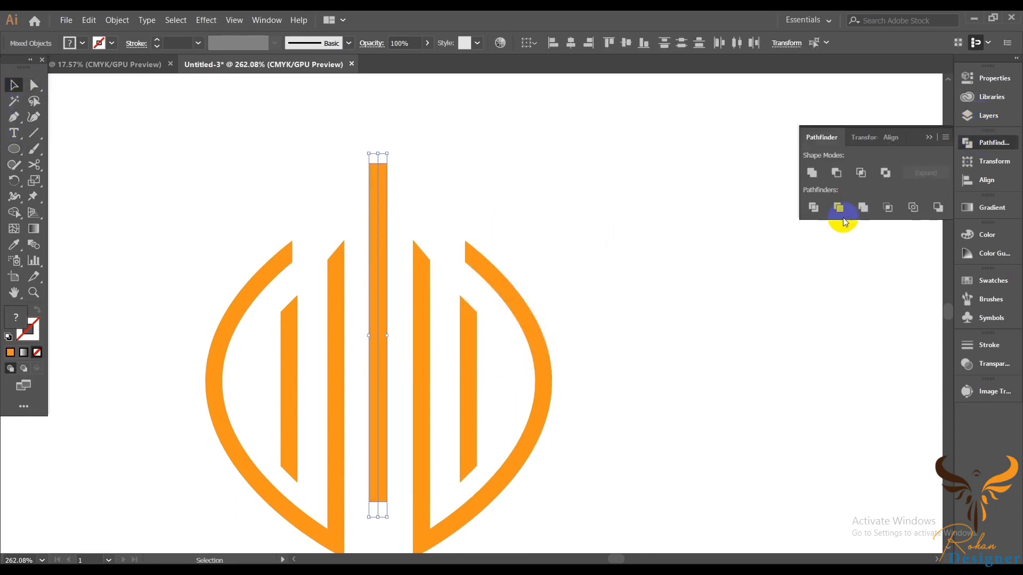
{"action": "left_click", "coordinate": [814, 208]}
{"action": "right_click", "coordinate": [425, 143]}
{"action": "left_click", "coordinate": [506, 233]}
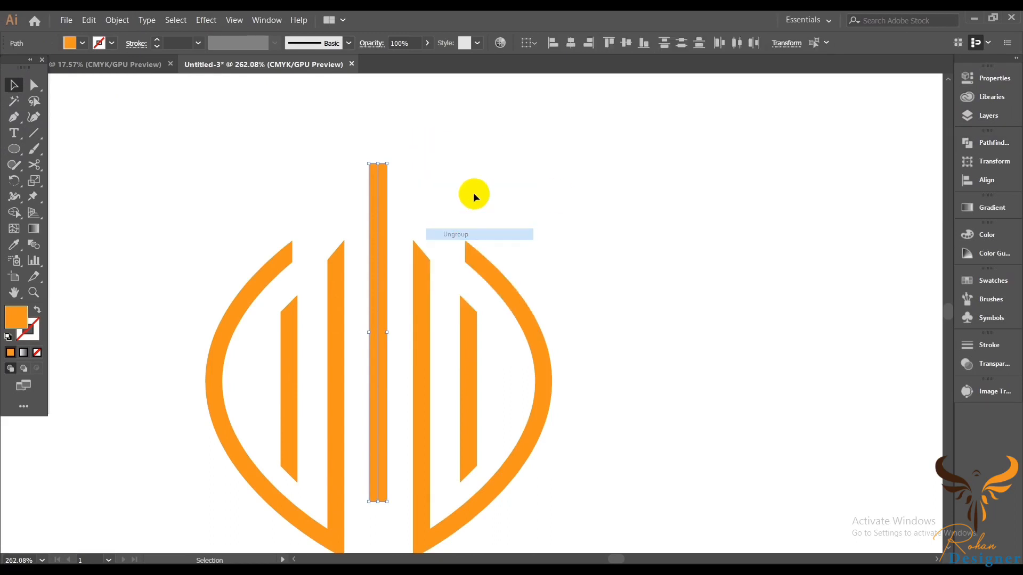
{"action": "left_click", "coordinate": [474, 192]}
Step: Fill the right half of the centre bar with a lighter orange swatch
{"action": "left_click_drag", "start_coordinate": [391, 185], "coordinate": [357, 264]}
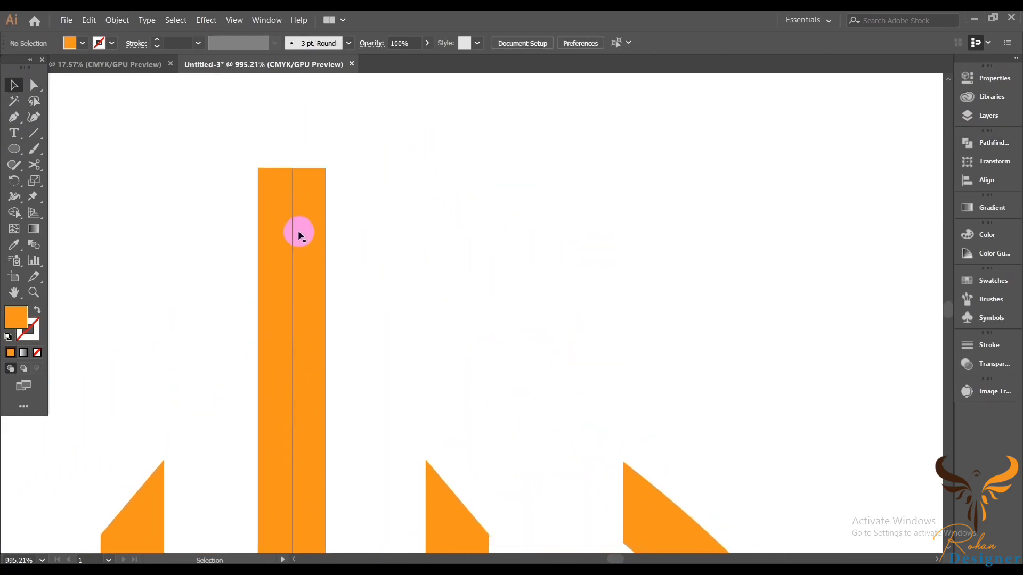
{"action": "left_click", "coordinate": [307, 232]}
{"action": "left_click", "coordinate": [986, 283]}
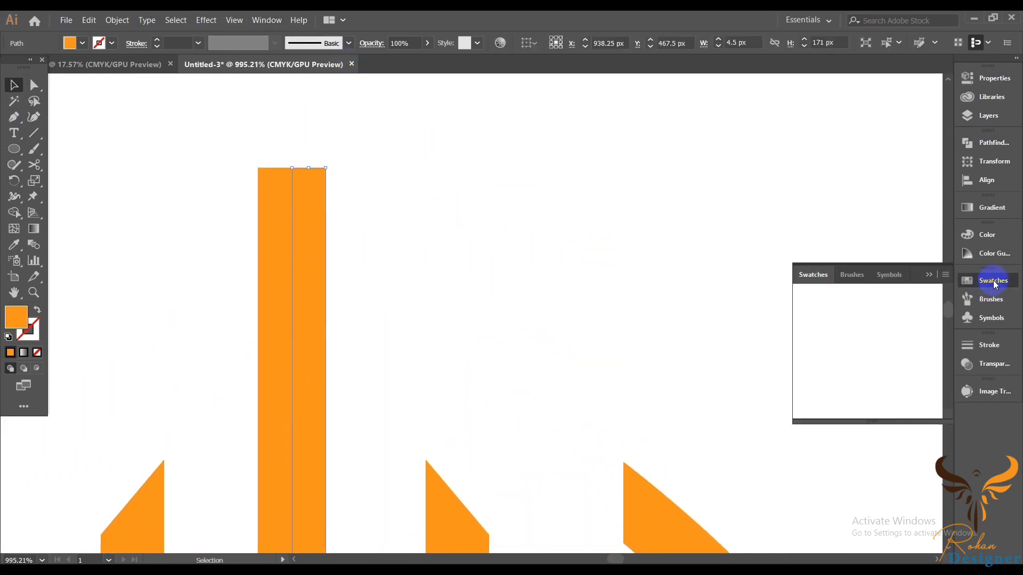
{"action": "left_click", "coordinate": [930, 318]}
{"action": "left_click", "coordinate": [612, 280]}
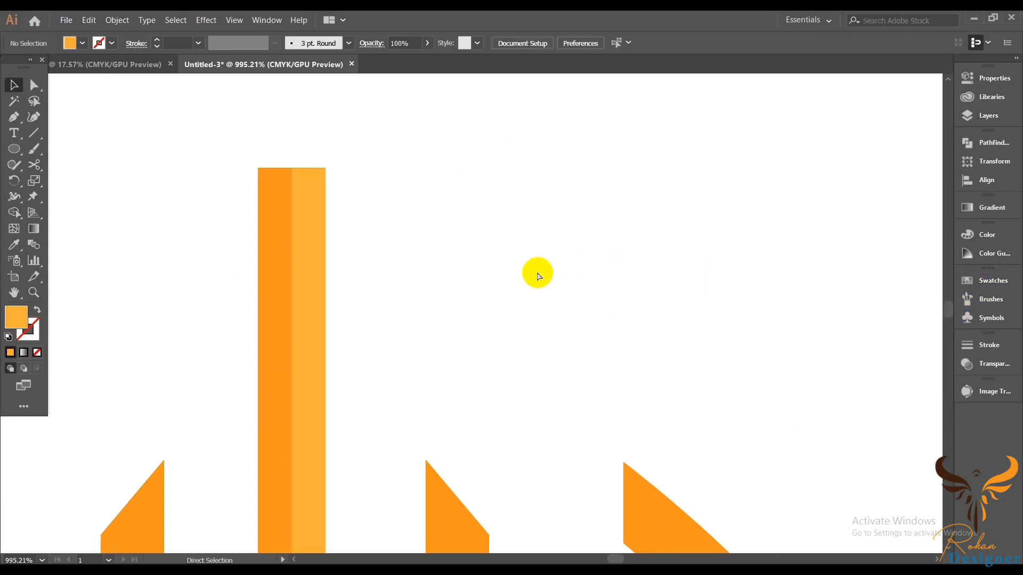
Step: Move the top-right corner of the centre bar's right half down to slant its top edge
{"action": "scroll", "coordinate": [538, 266], "scroll_direction": "down", "scroll_amount": 3}
{"action": "scroll", "coordinate": [455, 287], "scroll_direction": "down", "scroll_amount": 4}
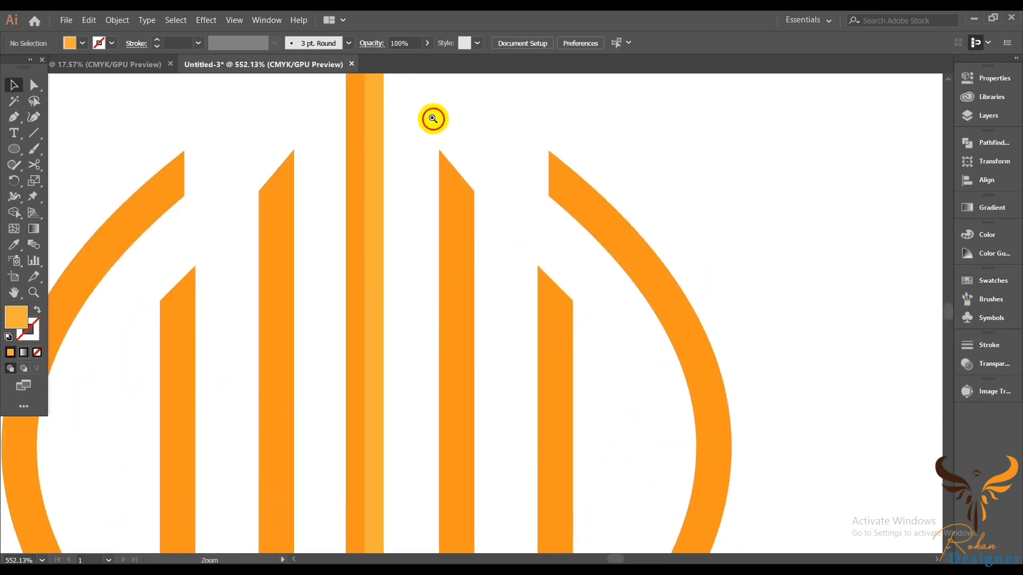
{"action": "left_click_drag", "start_coordinate": [433, 119], "coordinate": [580, 355]}
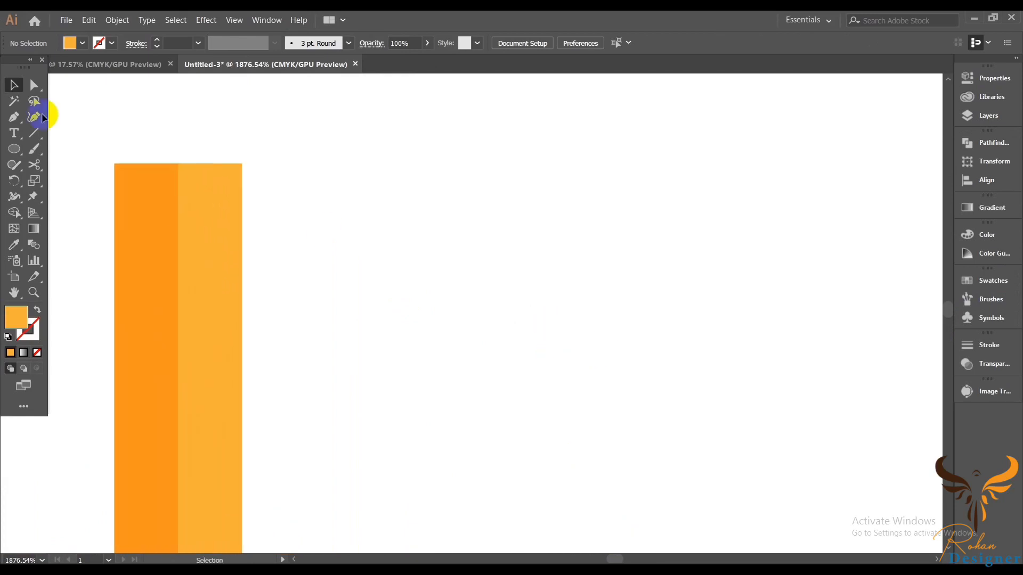
{"action": "left_click", "coordinate": [33, 86]}
{"action": "left_click", "coordinate": [243, 167]}
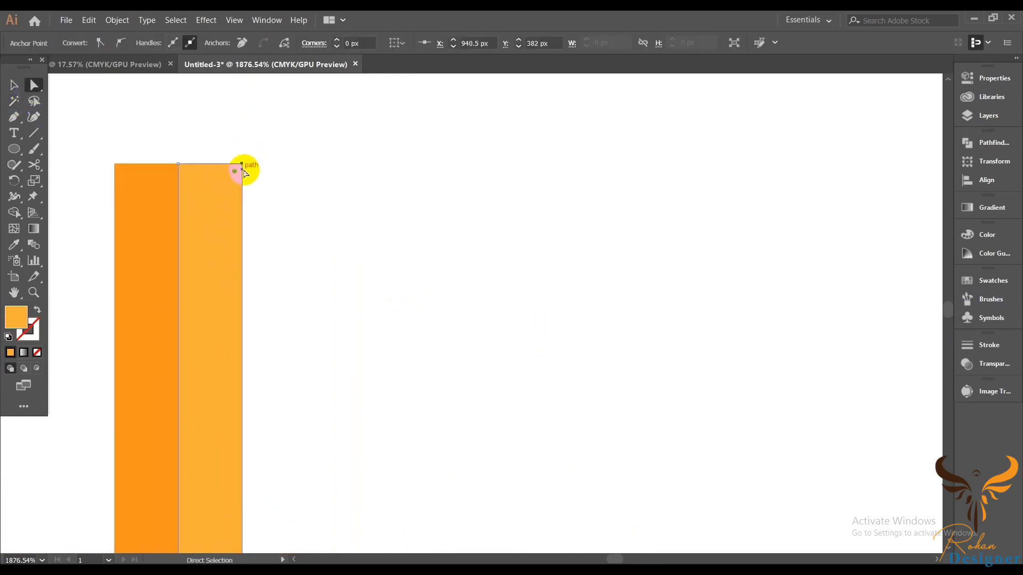
{"action": "left_click", "coordinate": [246, 175]}
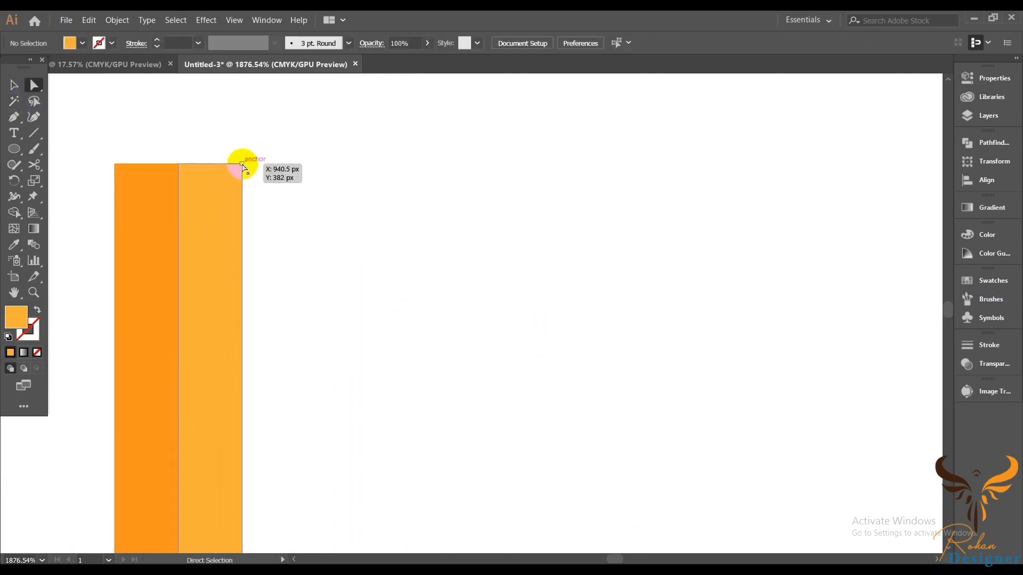
{"action": "left_click_drag", "start_coordinate": [244, 173], "coordinate": [242, 249]}
{"action": "left_click_drag", "start_coordinate": [241, 249], "coordinate": [241, 271]}
{"action": "left_click", "coordinate": [298, 239]}
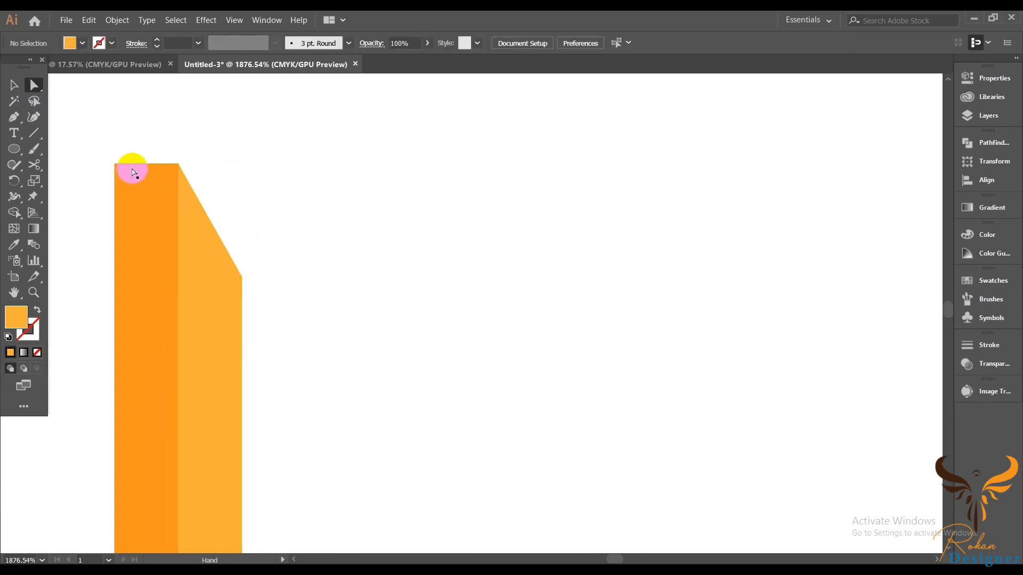
Step: Move the top-left corner of the left half down so the centre bar ends in a pointed tip
{"action": "mouse_move", "coordinate": [105, 115]}
{"action": "left_mouse_down"}
{"action": "mouse_move", "coordinate": [254, 128]}
{"action": "mouse_move", "coordinate": [288, 109]}
{"action": "mouse_move", "coordinate": [311, 173]}
{"action": "mouse_move", "coordinate": [313, 271]}
{"action": "left_mouse_up"}
{"action": "scroll", "coordinate": [244, 261], "scroll_direction": "up", "scroll_amount": 2}
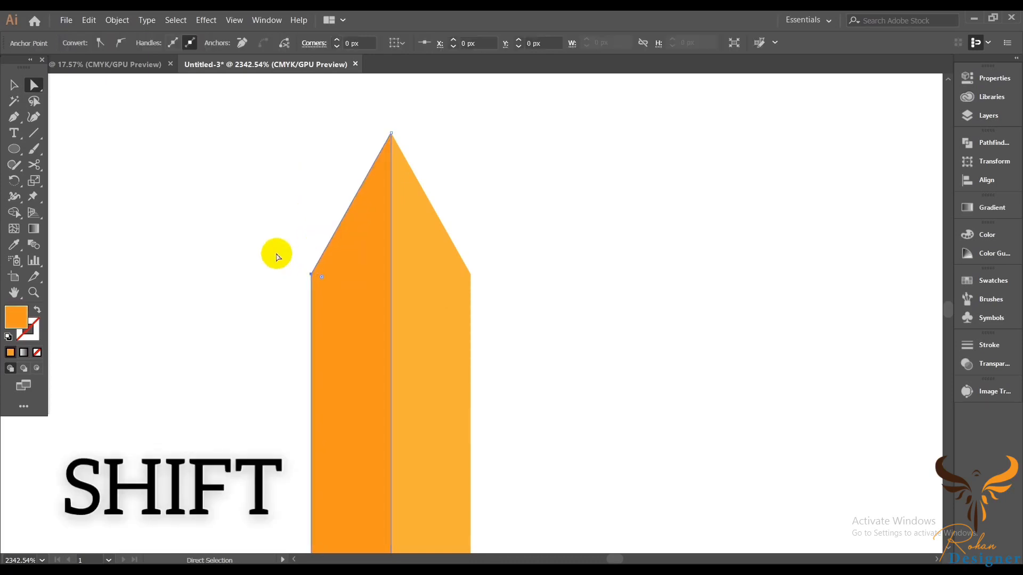
{"action": "left_click", "coordinate": [277, 256]}
{"action": "left_click_drag", "start_coordinate": [581, 245], "coordinate": [512, 248]}
{"action": "left_click_drag", "start_coordinate": [617, 254], "coordinate": [474, 132]}
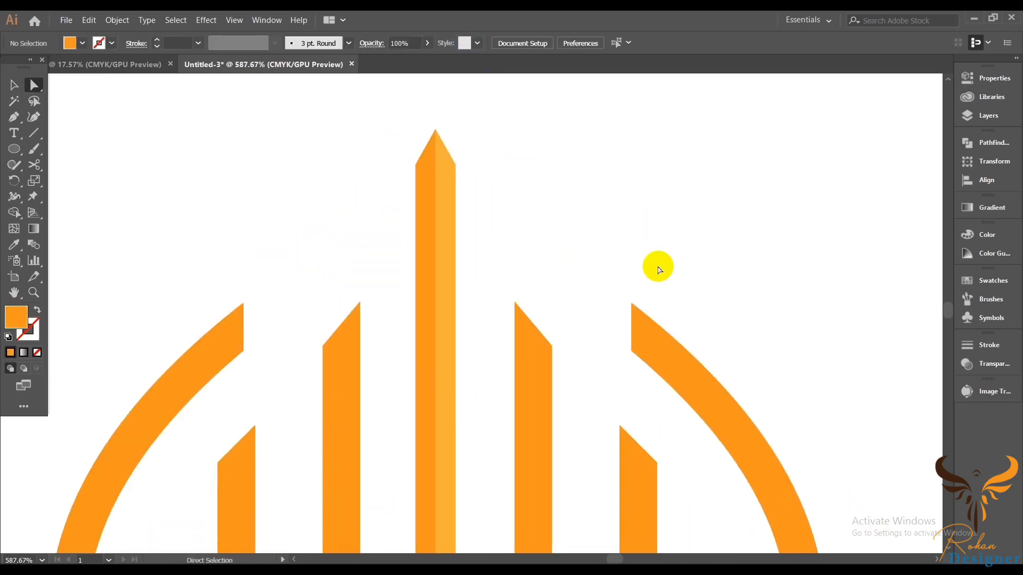
Step: Raise the bottom-right corner of the centre bar's right half to slant its bottom edge
{"action": "left_click_drag", "start_coordinate": [599, 270], "coordinate": [474, 62]}
{"action": "left_click_drag", "start_coordinate": [428, 342], "coordinate": [521, 367]}
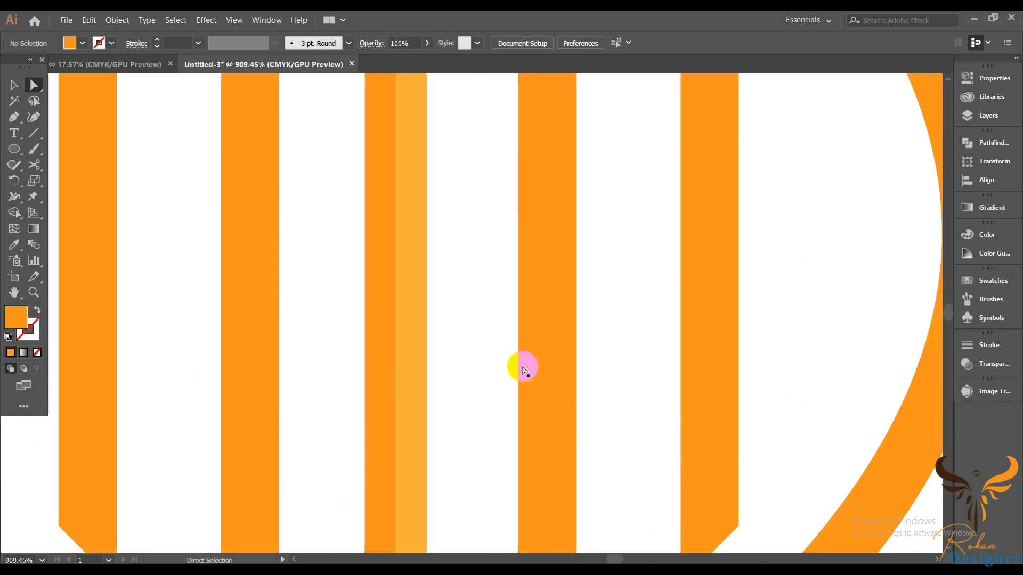
{"action": "left_click_drag", "start_coordinate": [513, 418], "coordinate": [461, 208]}
{"action": "left_click", "coordinate": [392, 455]}
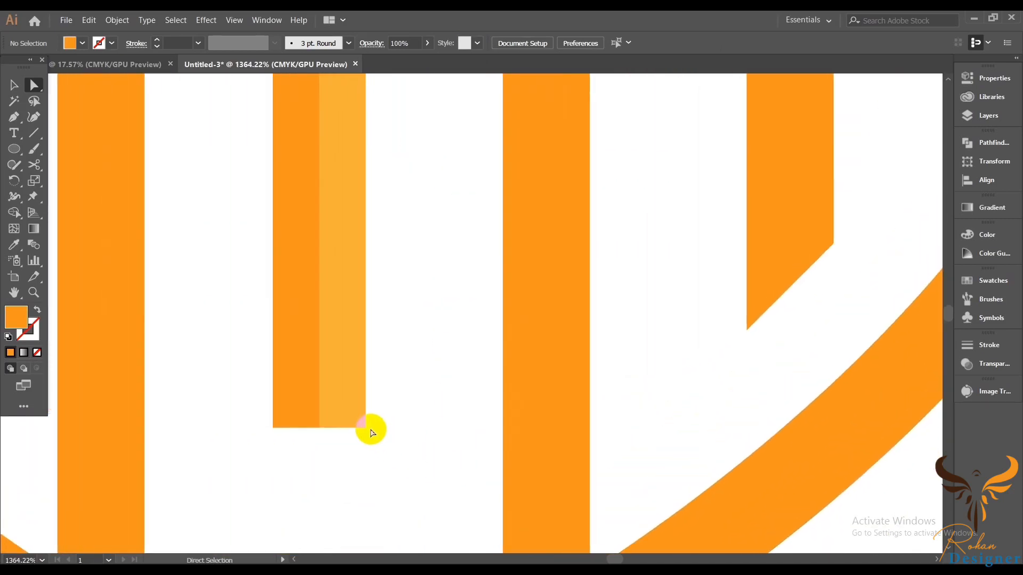
{"action": "left_click_drag", "start_coordinate": [366, 429], "coordinate": [366, 347]}
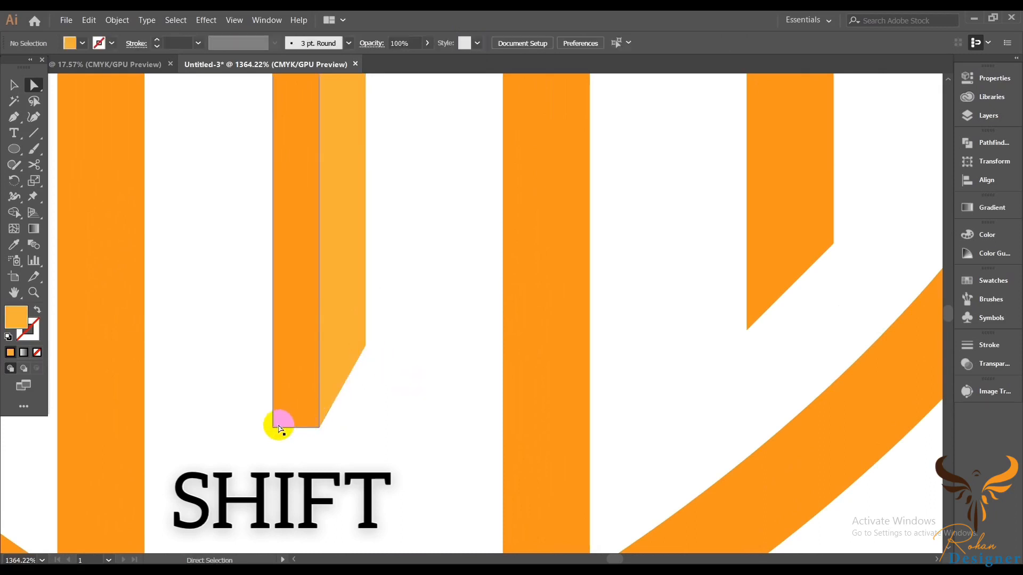
Step: Raise the bottom-left corner of the left half so the centre bar's bottom also forms a point
{"action": "left_click_drag", "start_coordinate": [272, 430], "coordinate": [273, 345]}
{"action": "left_click", "coordinate": [383, 406]}
{"action": "left_click", "coordinate": [552, 381], "text": "ctrl+alt"}
{"action": "left_click", "coordinate": [635, 394], "text": "ctrl+alt"}
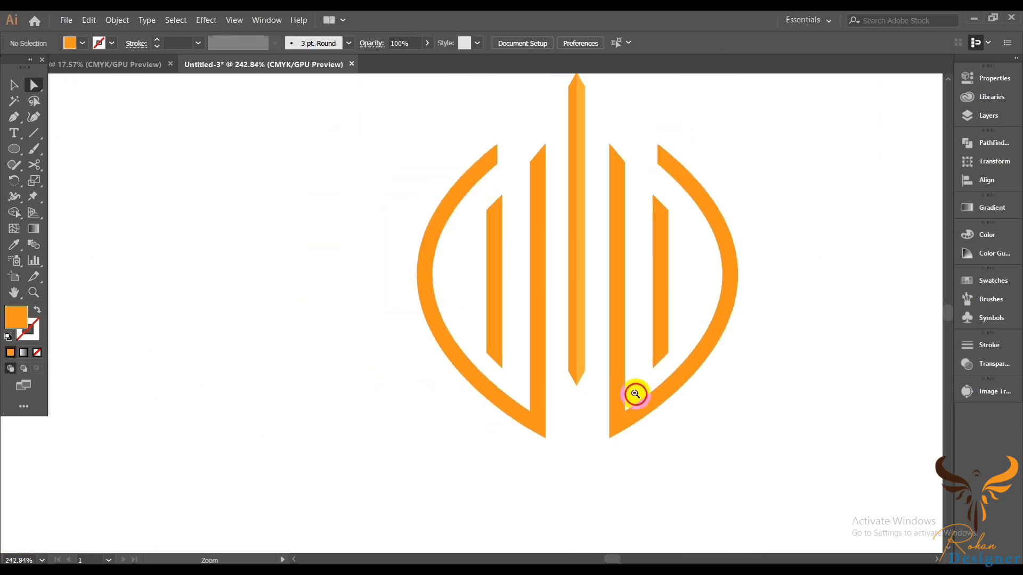
Step: Select both halves of the centre bar and merge them into one shape with Pathfinder Unite
{"action": "left_click", "coordinate": [683, 434], "text": "ctrl+alt"}
{"action": "left_click_drag", "start_coordinate": [683, 433], "coordinate": [660, 427]}
{"action": "left_click_drag", "start_coordinate": [690, 458], "coordinate": [587, 443]}
{"action": "left_click_drag", "start_coordinate": [605, 381], "coordinate": [685, 459]}
{"action": "left_click", "coordinate": [476, 299]}
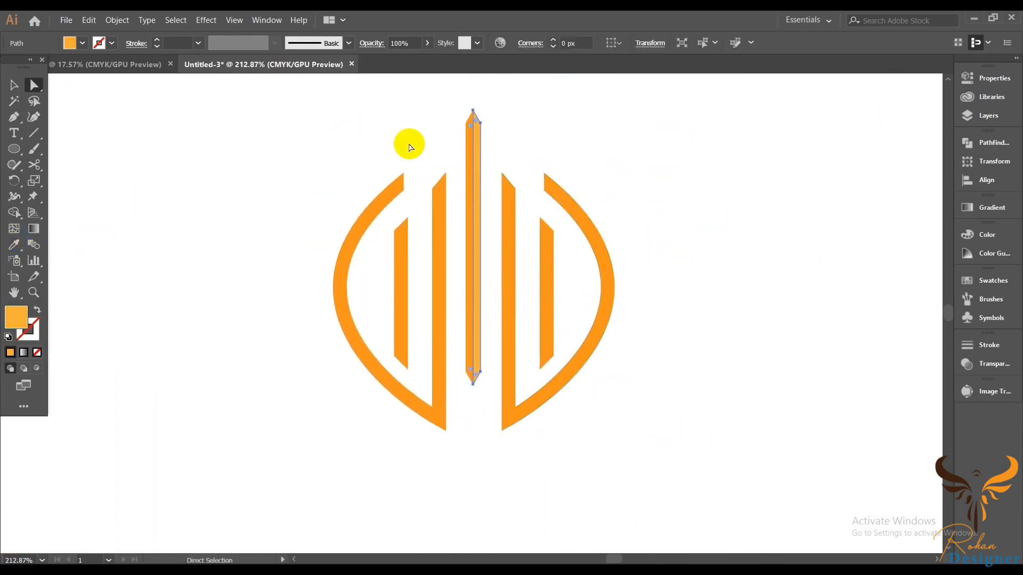
{"action": "left_click", "coordinate": [406, 119]}
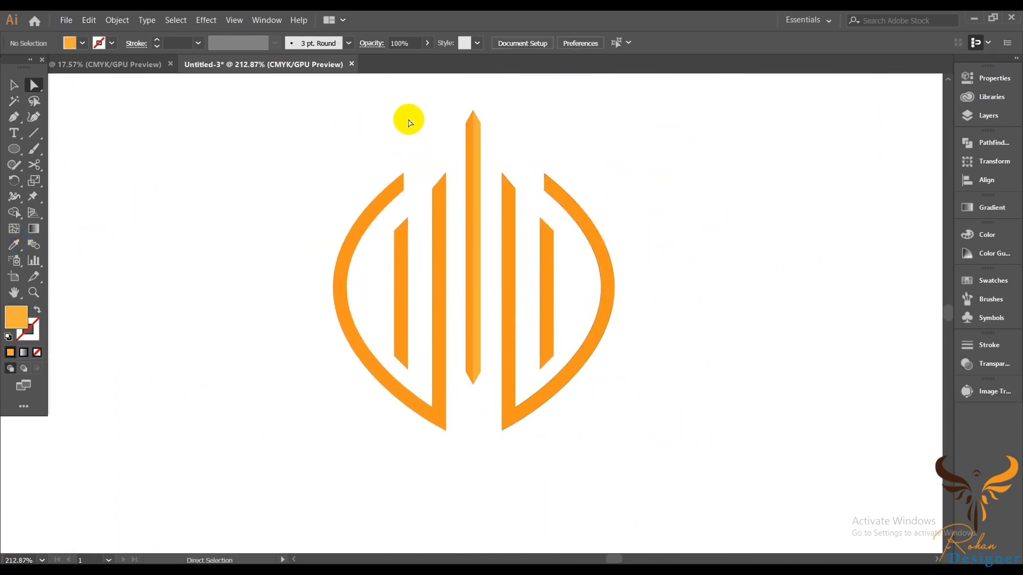
{"action": "left_click", "coordinate": [479, 124]}
{"action": "left_click", "coordinate": [983, 140]}
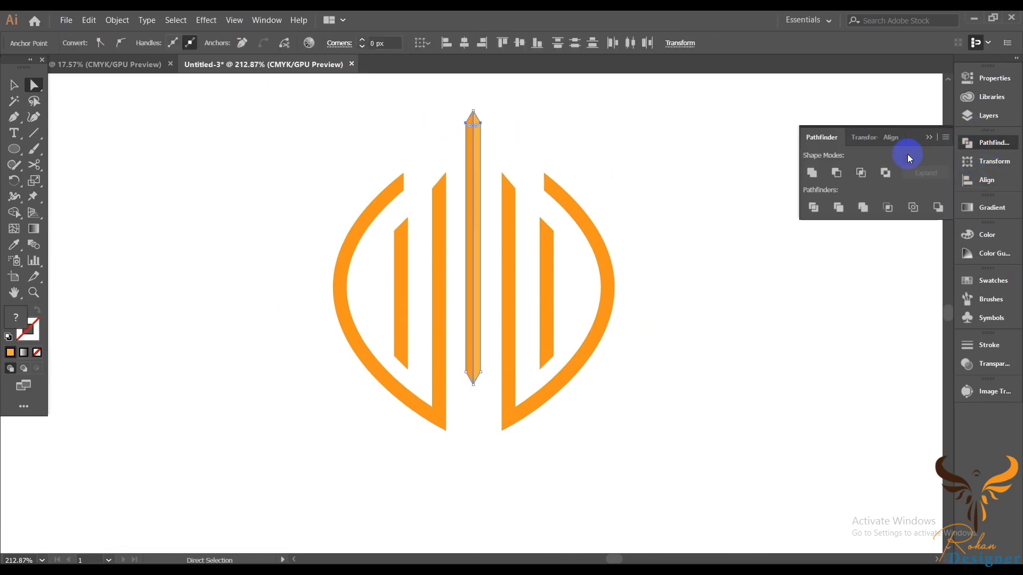
{"action": "left_click", "coordinate": [812, 173]}
{"action": "left_click", "coordinate": [662, 149]}
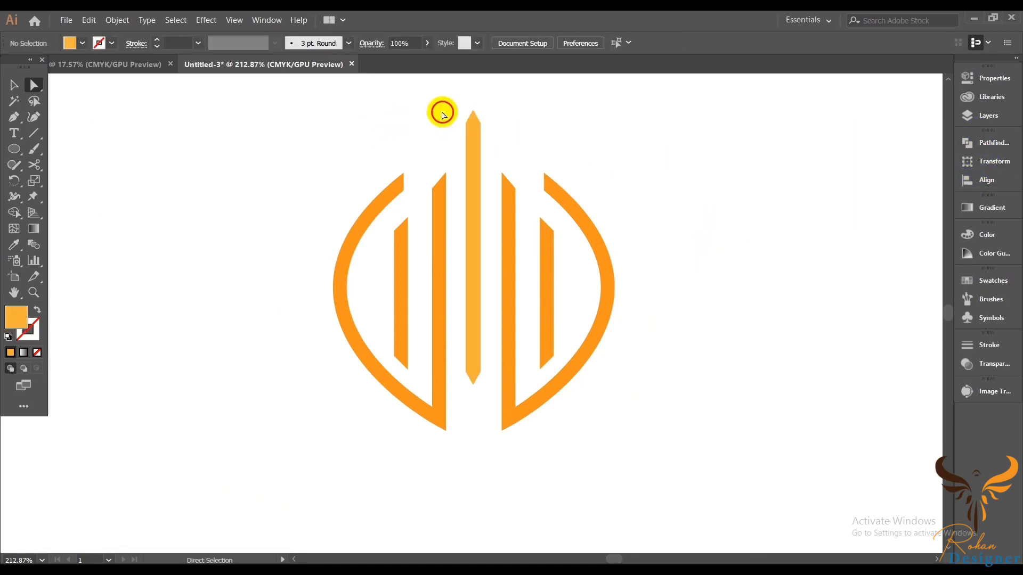
Step: Recolour the centre bar with the Eyedropper, sampling the orange of the outer bars
{"action": "left_click_drag", "start_coordinate": [444, 115], "coordinate": [506, 139]}
{"action": "left_click", "coordinate": [14, 245]}
{"action": "left_click", "coordinate": [387, 241]}
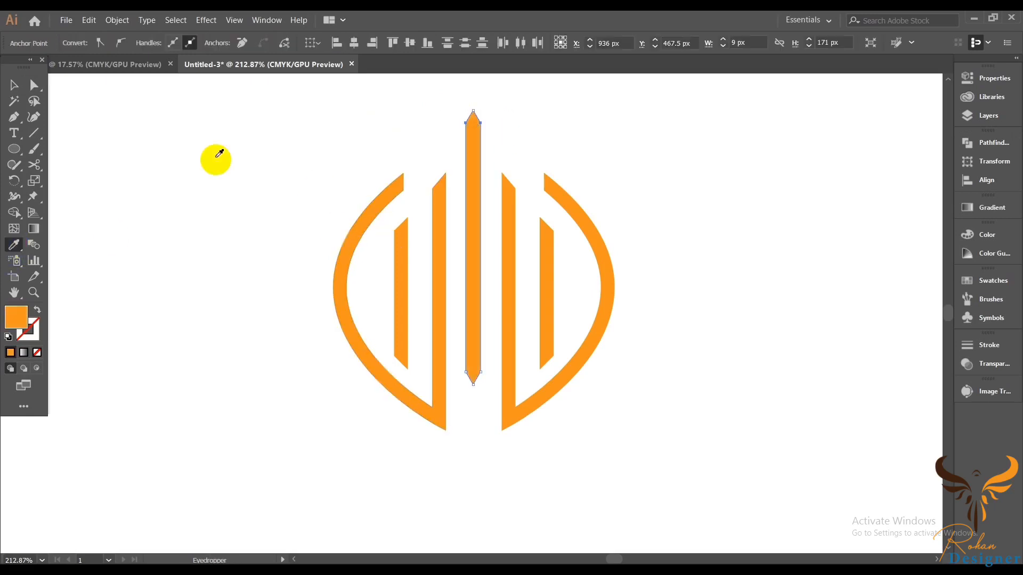
{"action": "left_click", "coordinate": [281, 173]}
Step: Select all the logo shapes and group them
{"action": "left_click_drag", "start_coordinate": [766, 197], "coordinate": [719, 189]}
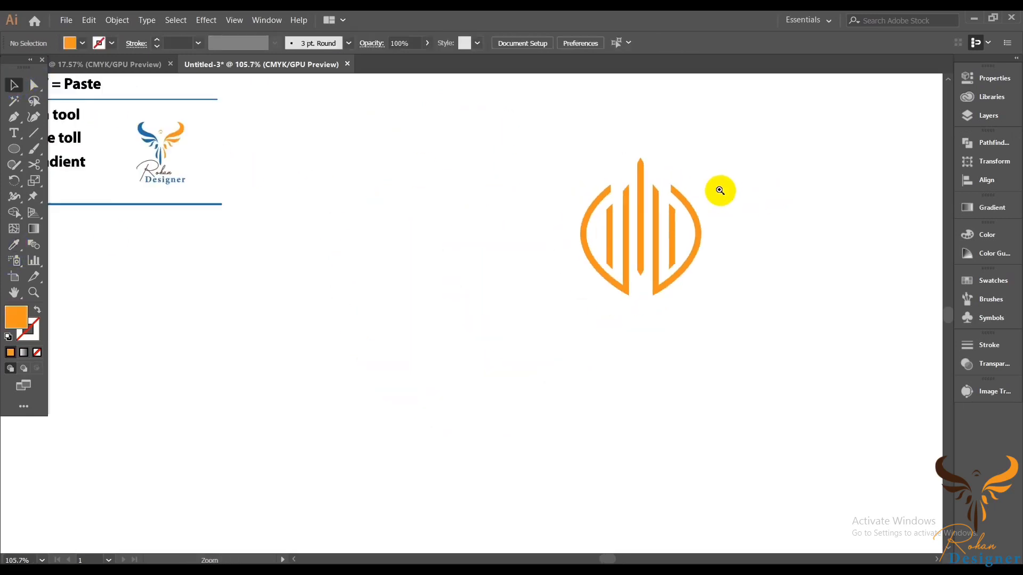
{"action": "left_click_drag", "start_coordinate": [693, 348], "coordinate": [590, 400]}
{"action": "left_click", "coordinate": [673, 365], "text": "ctrl+alt"}
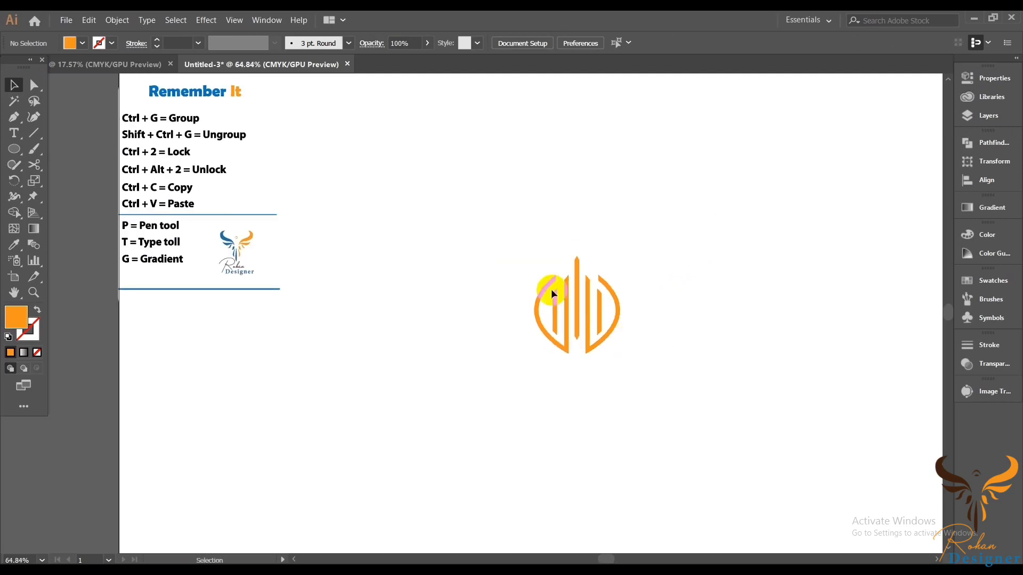
{"action": "left_click_drag", "start_coordinate": [441, 238], "coordinate": [623, 356]}
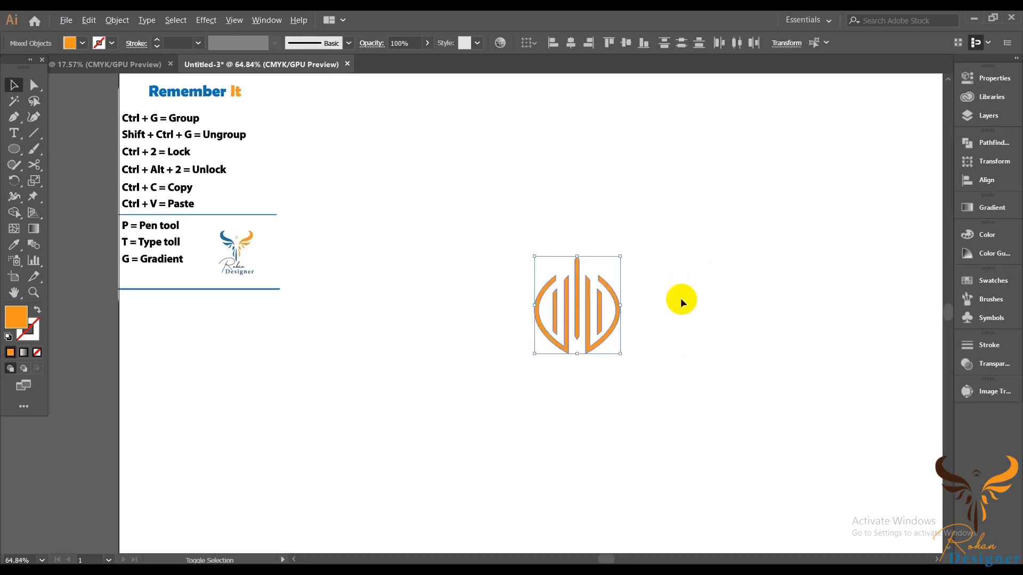
{"action": "right_click", "coordinate": [673, 267]}
{"action": "left_click", "coordinate": [725, 334]}
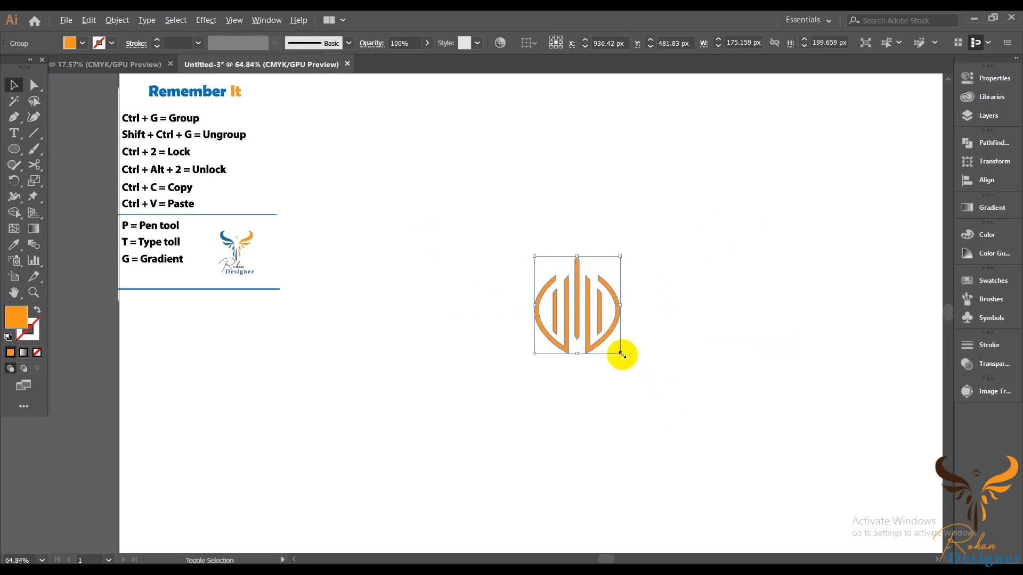
Step: Scale the grouped logo up proportionally on the artboard
{"action": "left_click_drag", "start_coordinate": [622, 354], "coordinate": [737, 435]}
{"action": "left_click", "coordinate": [737, 389]}
{"action": "left_click", "coordinate": [717, 377], "text": "ctrl+alt"}
{"action": "left_click_drag", "start_coordinate": [716, 377], "coordinate": [679, 332]}
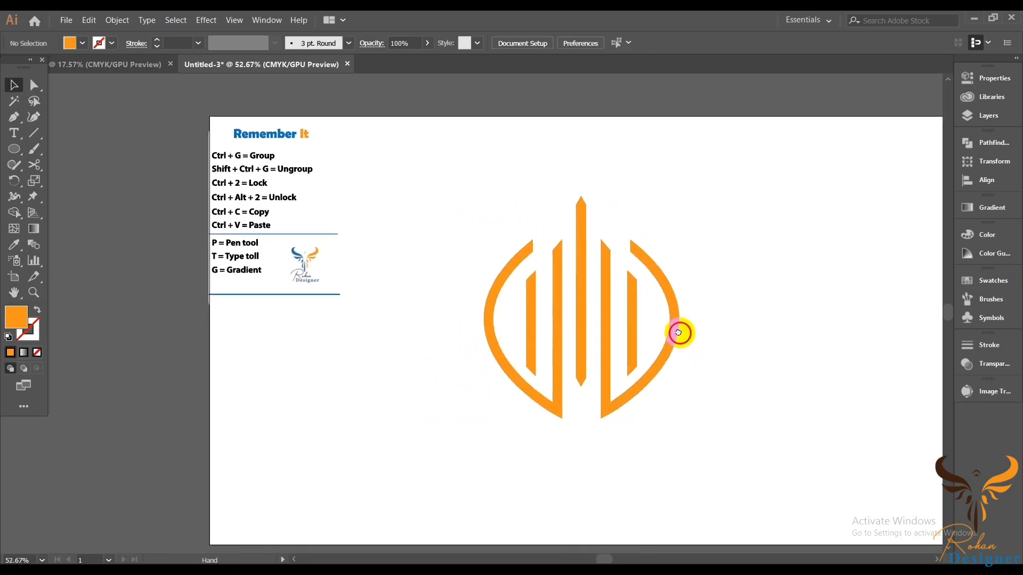
{"action": "scroll", "coordinate": [623, 321], "scroll_direction": "up", "scroll_amount": 2}
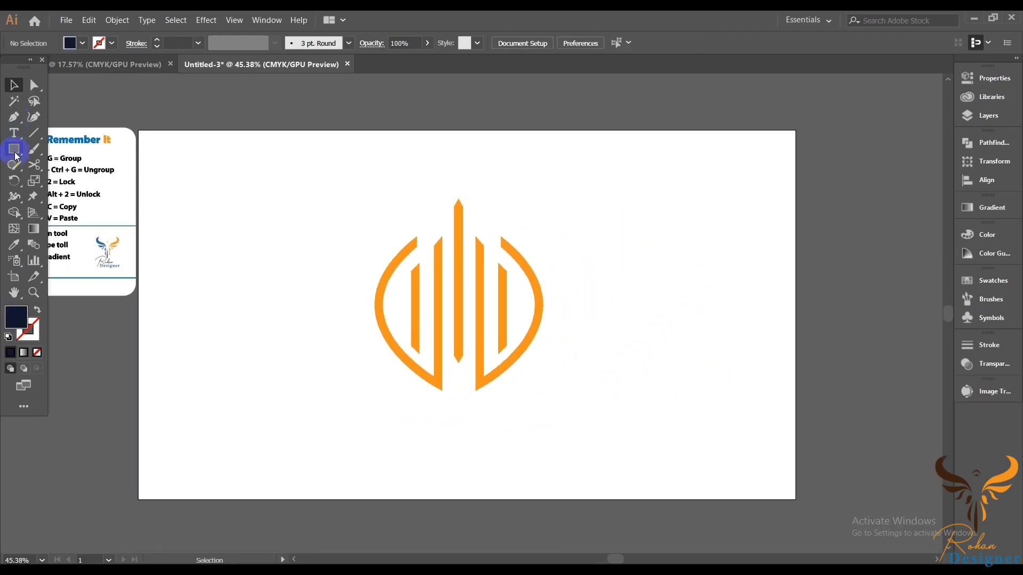
Step: Draw a dark navy 1920 × 1086 px rectangle covering the artboard and send it behind the logo
{"action": "left_click", "coordinate": [14, 149]}
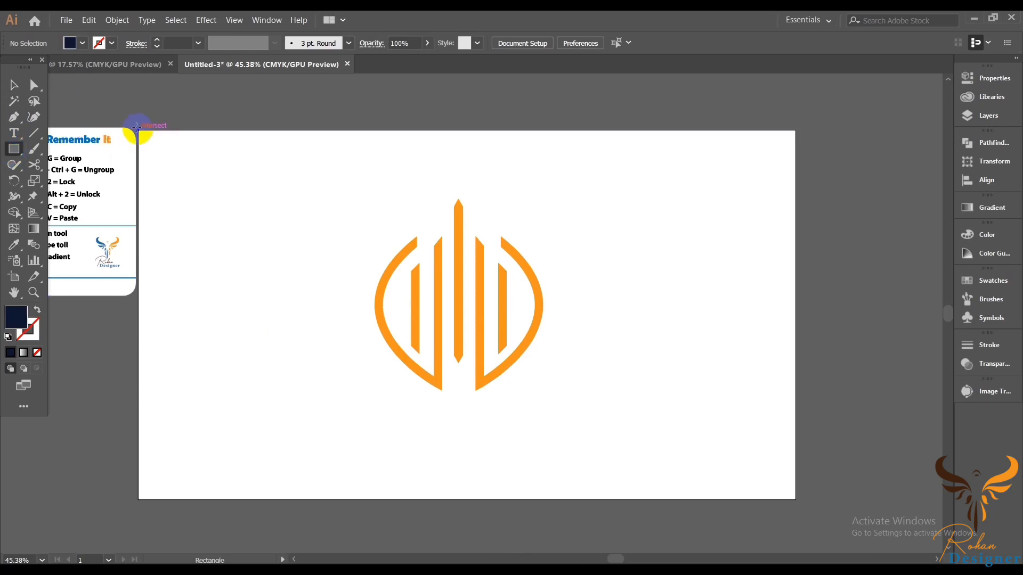
{"action": "left_click_drag", "start_coordinate": [137, 128], "coordinate": [795, 501]}
{"action": "right_click", "coordinate": [683, 325]}
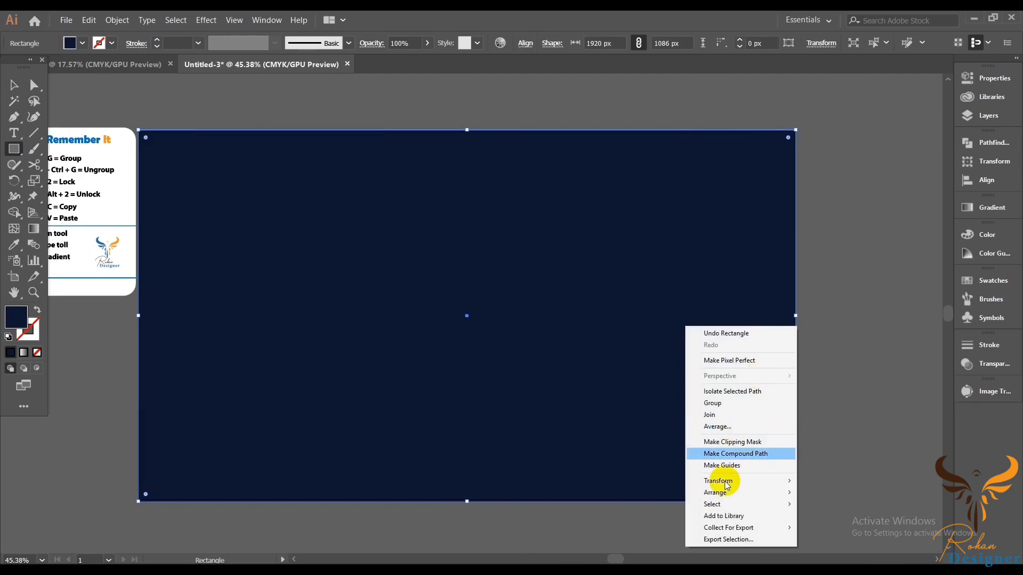
{"action": "mouse_move", "coordinate": [722, 495]}
{"action": "left_click", "coordinate": [850, 529]}
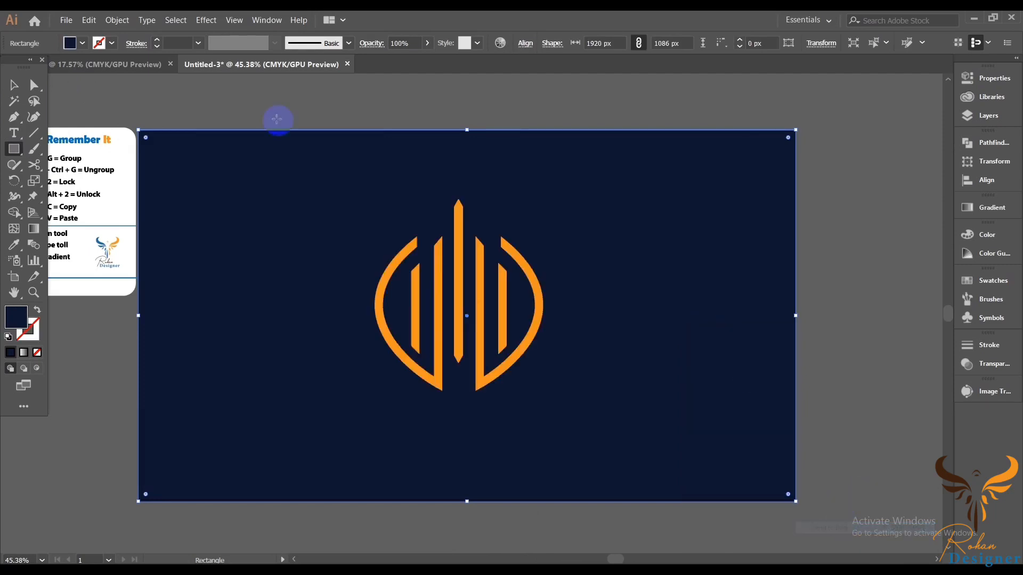
Step: Lock the background rectangle
{"action": "left_click", "coordinate": [19, 84]}
{"action": "key", "text": "ctrl+2"}
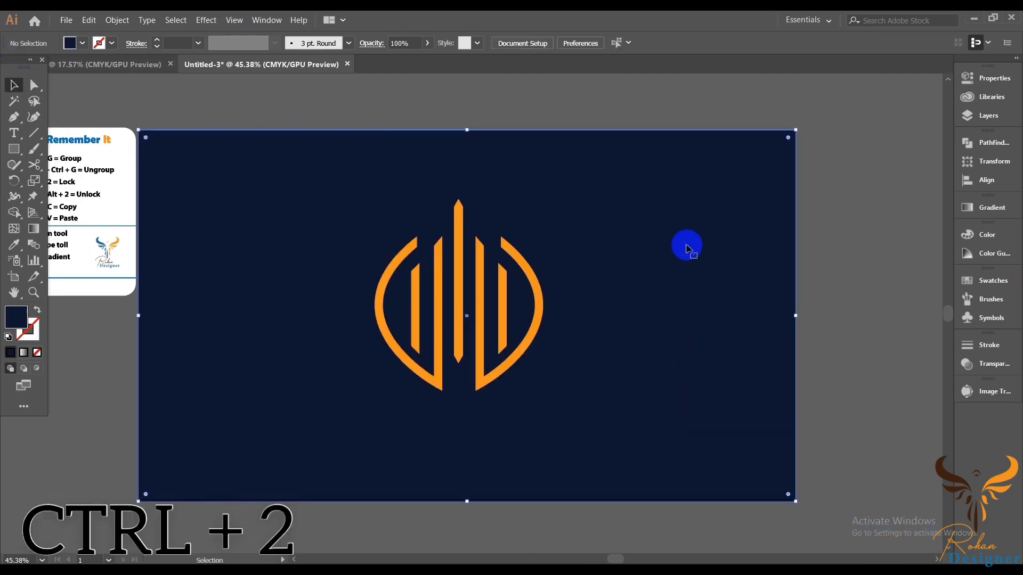
{"action": "left_click_drag", "start_coordinate": [694, 293], "coordinate": [732, 293]}
{"action": "mouse_move", "coordinate": [657, 363]}
{"action": "left_mouse_down"}
{"action": "mouse_move", "coordinate": [720, 340]}
{"action": "mouse_move", "coordinate": [669, 354]}
{"action": "mouse_move", "coordinate": [671, 368]}
{"action": "left_mouse_up"}
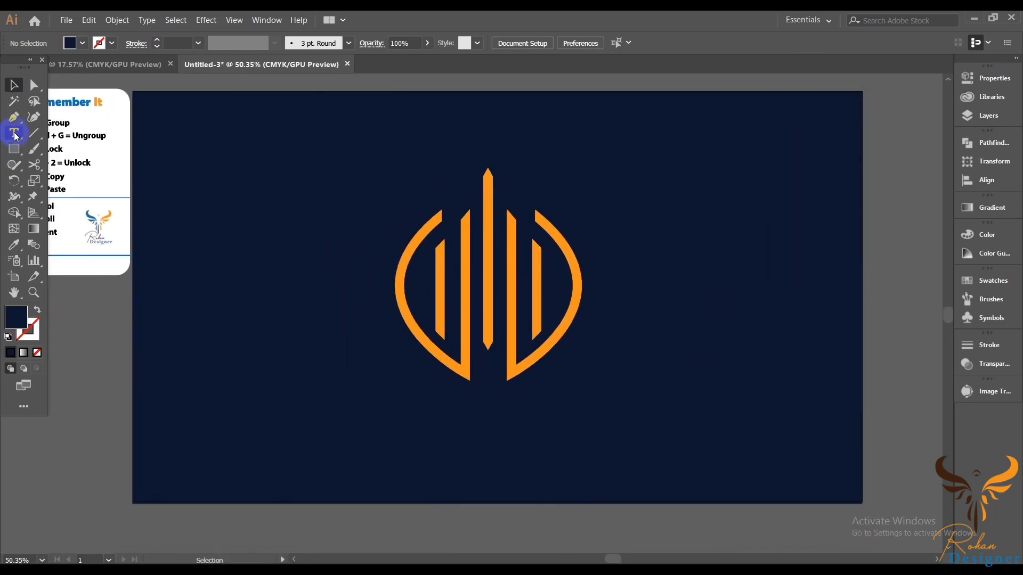
Step: Add a 72 pt text line reading Millennium Investment below the logo
{"action": "left_click", "coordinate": [14, 134]}
{"action": "left_click", "coordinate": [258, 383]}
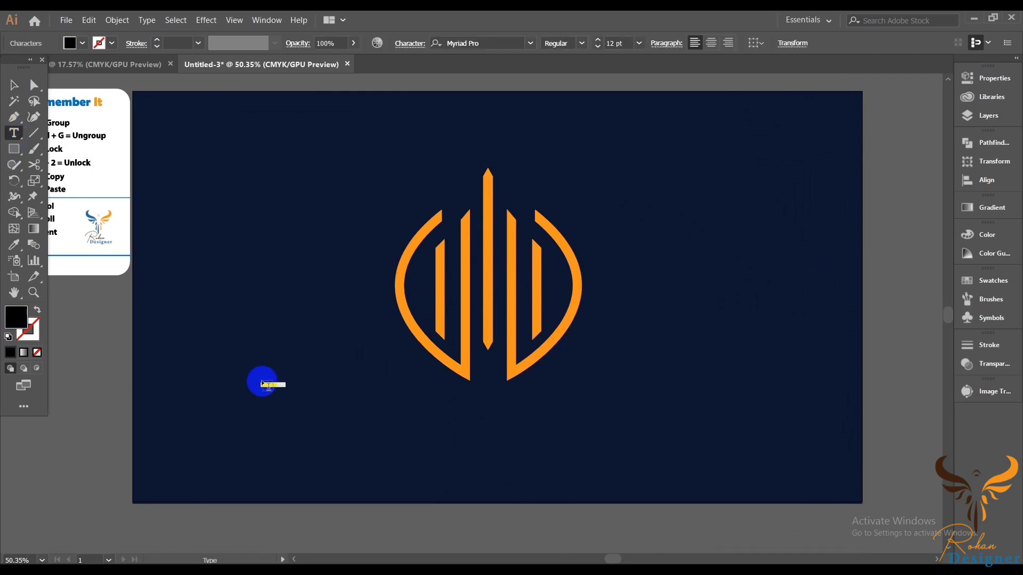
{"action": "right_click", "coordinate": [249, 350]}
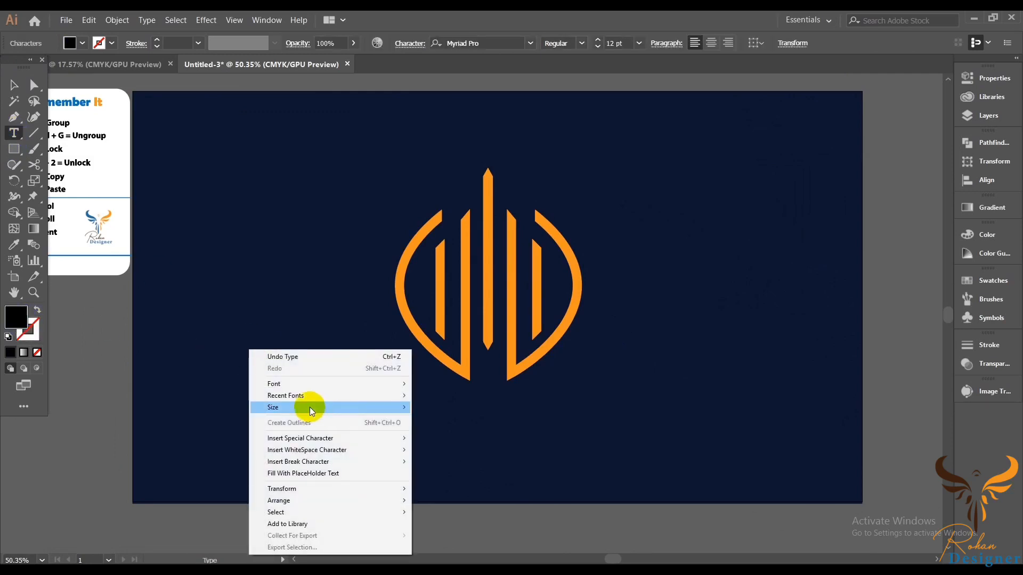
{"action": "mouse_move", "coordinate": [309, 408]}
{"action": "left_click", "coordinate": [433, 408]}
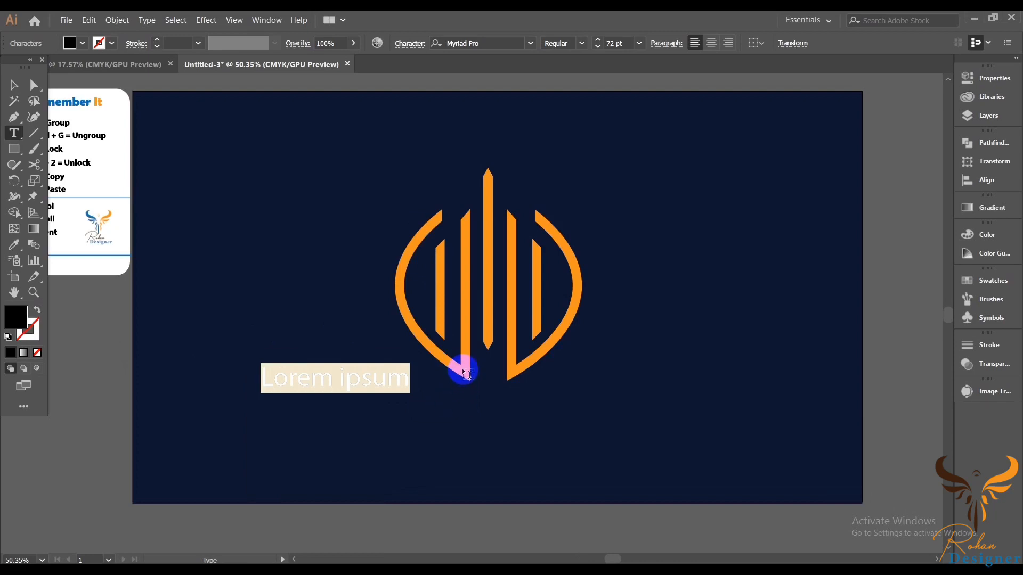
{"action": "key", "text": "BackSpace"}
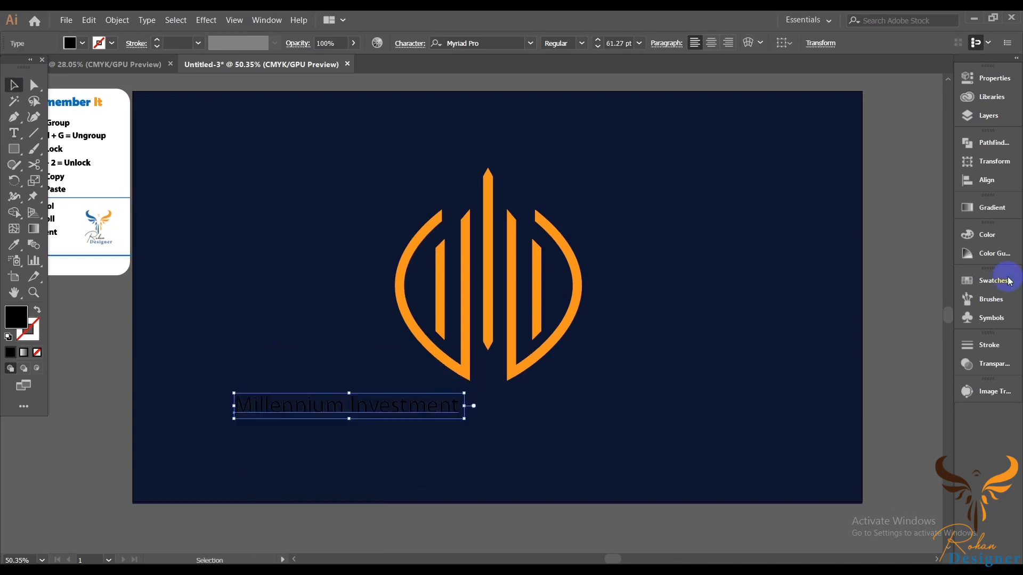
Step: Colour the Millennium Investment text white from the Swatches
{"action": "left_click", "coordinate": [992, 286]}
{"action": "left_click", "coordinate": [821, 316]}
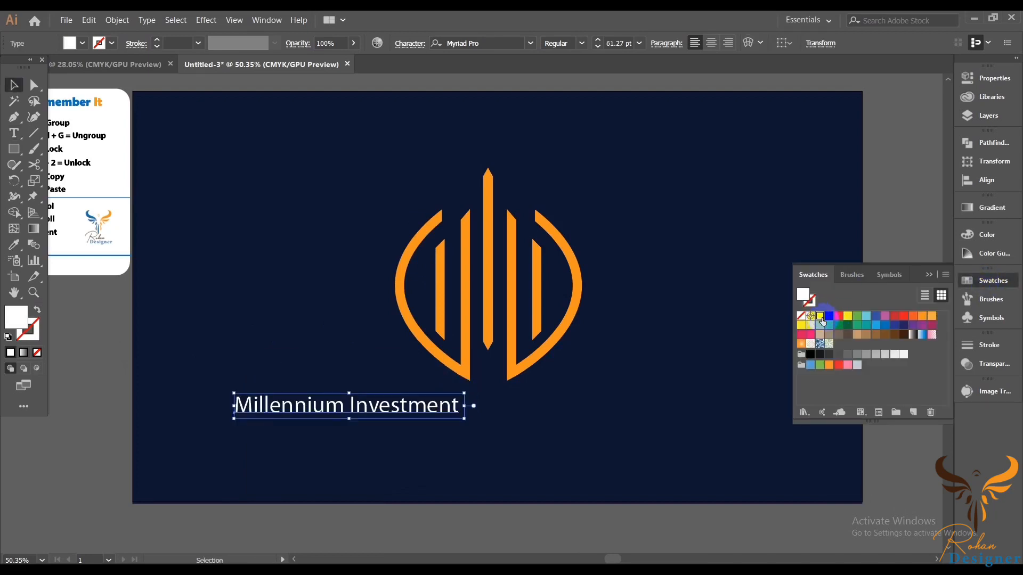
{"action": "left_click", "coordinate": [149, 79]}
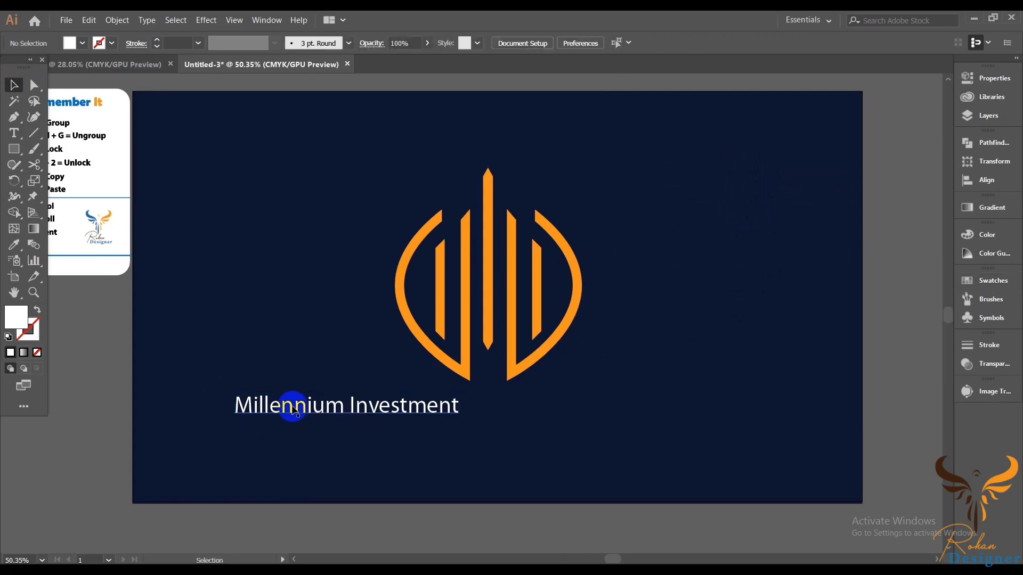
Step: Duplicate the Millennium Investment text line below the artboard
{"action": "left_click_drag", "start_coordinate": [295, 409], "coordinate": [185, 525]}
{"action": "left_click", "coordinate": [82, 414]}
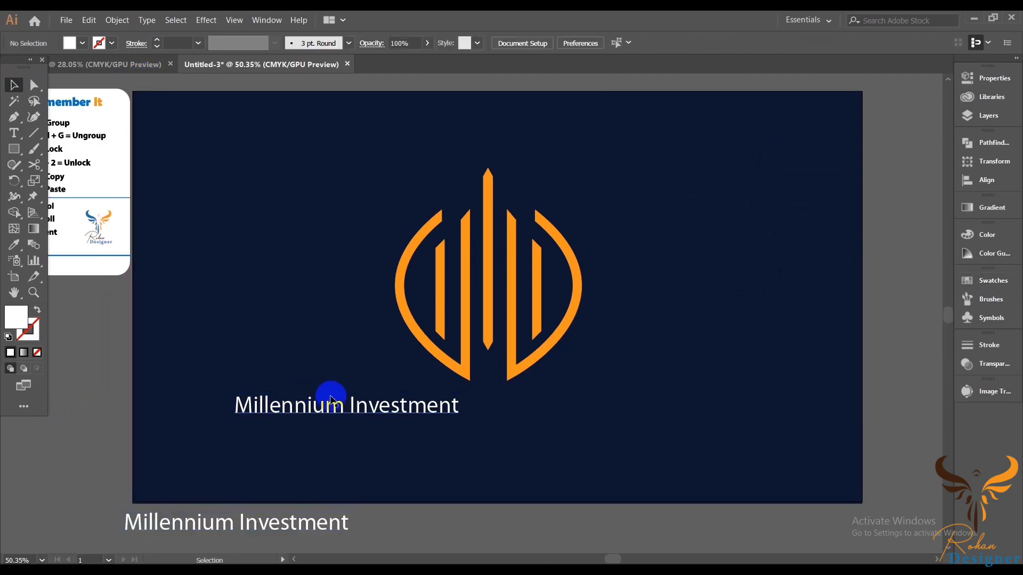
{"action": "left_click", "coordinate": [14, 133]}
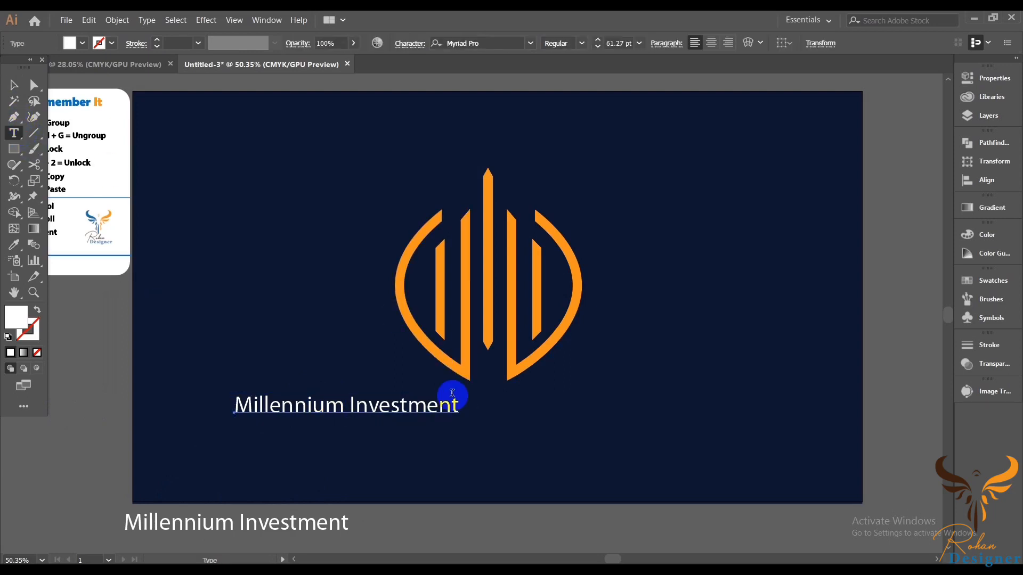
Step: Delete the word Investment from the text line on the artboard and change Millennium to uppercase
{"action": "left_click_drag", "start_coordinate": [457, 400], "coordinate": [261, 91]}
{"action": "key", "text": "BackSpace"}
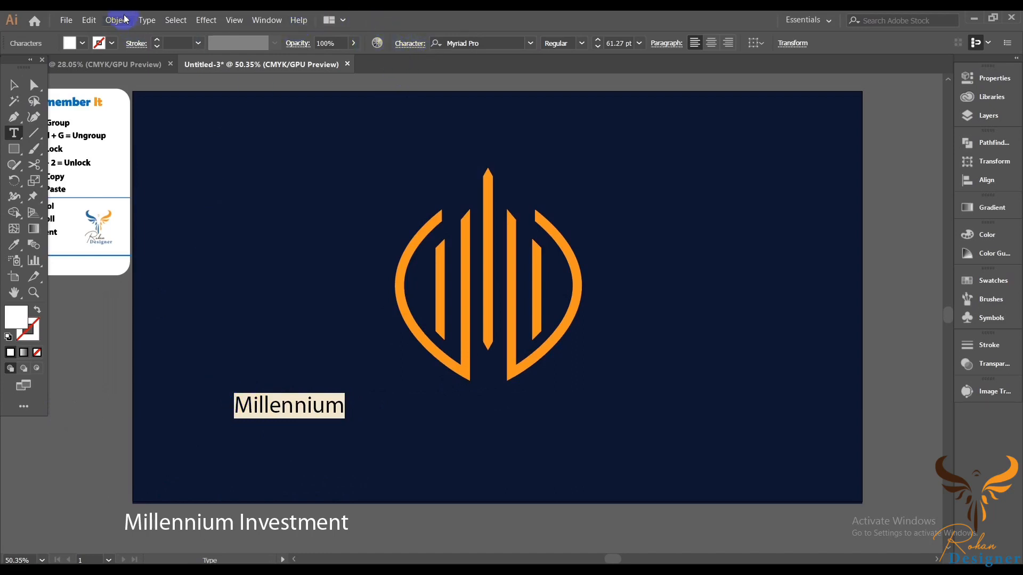
{"action": "left_click", "coordinate": [144, 21]}
{"action": "mouse_move", "coordinate": [184, 224]}
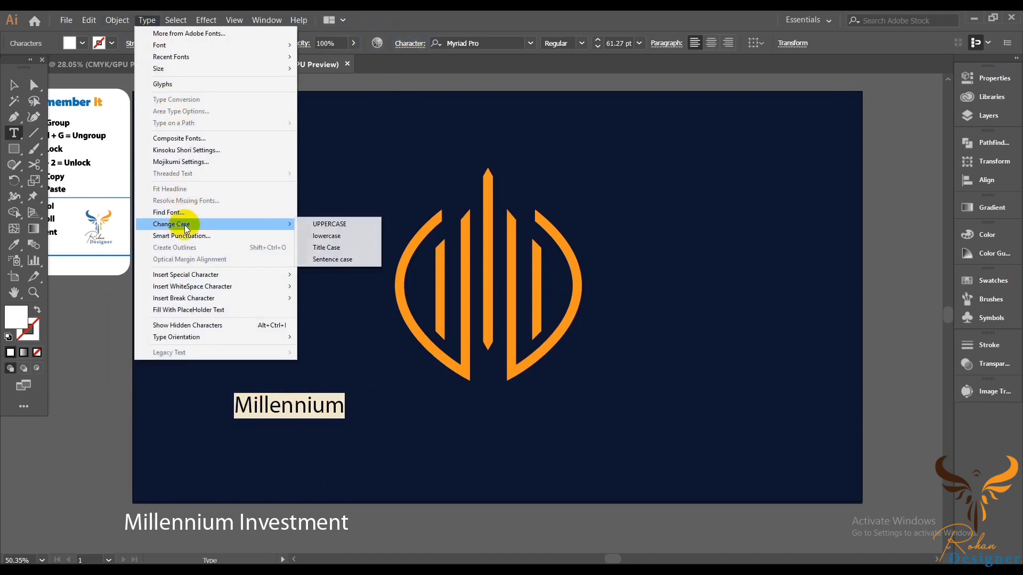
{"action": "left_click", "coordinate": [312, 226]}
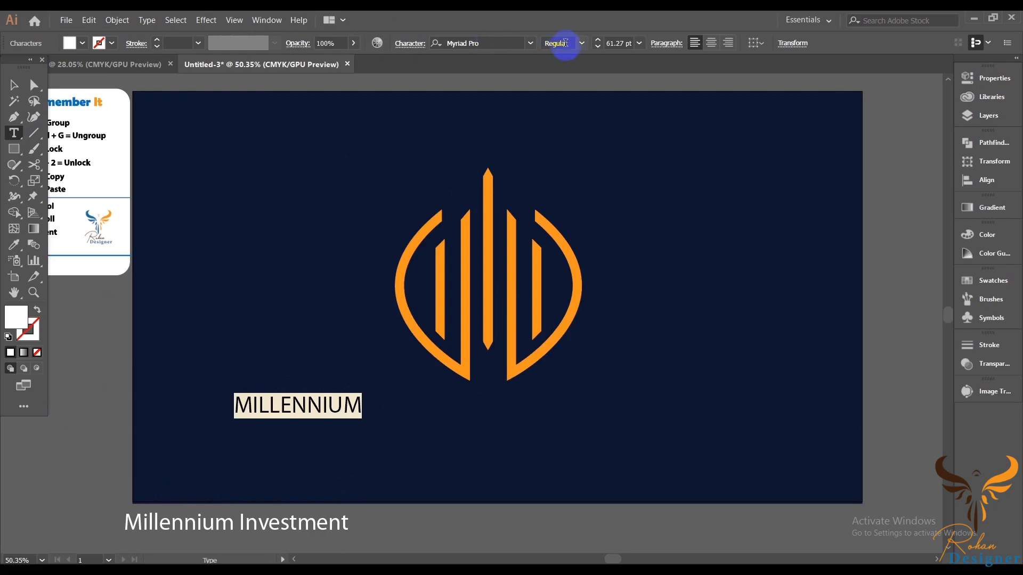
Step: Set the MILLENNIUM text to the Algerian font with tracking of 100
{"action": "left_click", "coordinate": [532, 43]}
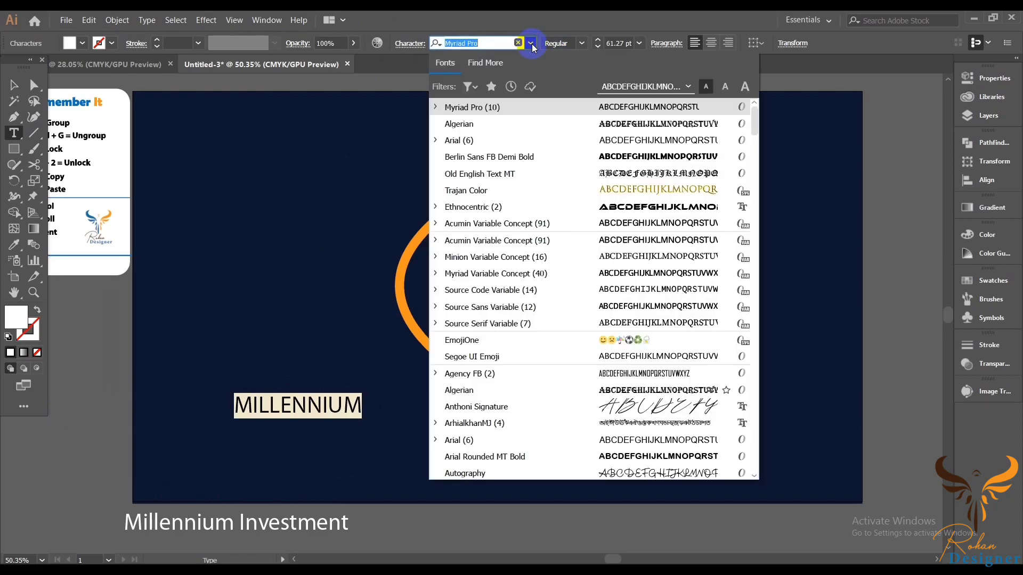
{"action": "left_click", "coordinate": [493, 123]}
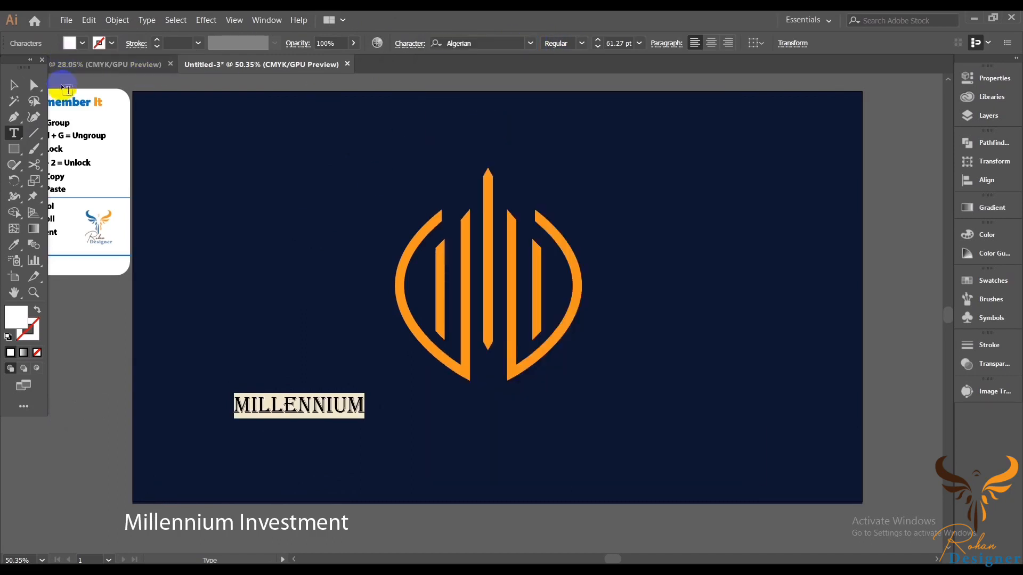
{"action": "left_click", "coordinate": [411, 45]}
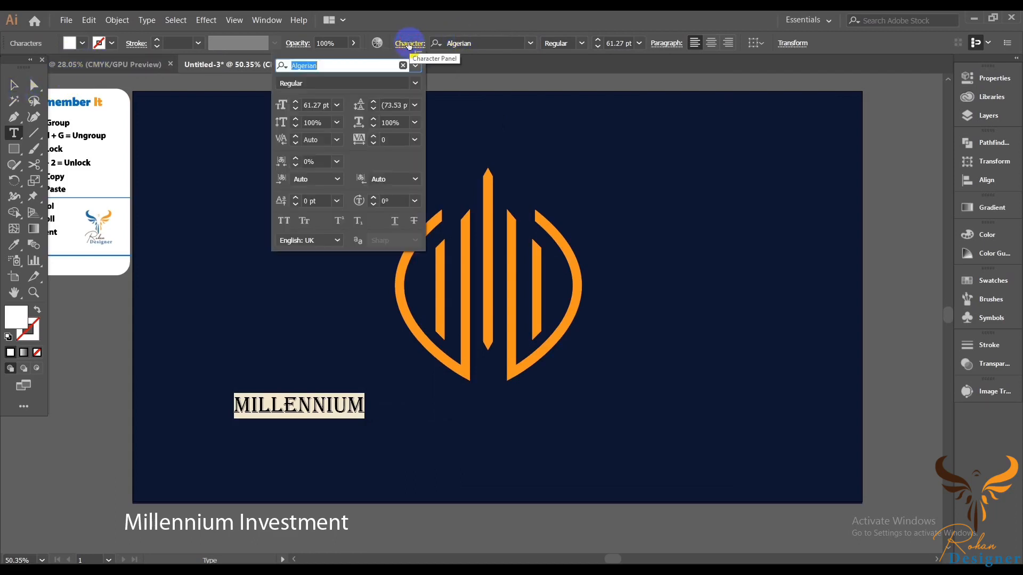
{"action": "left_click", "coordinate": [414, 139]}
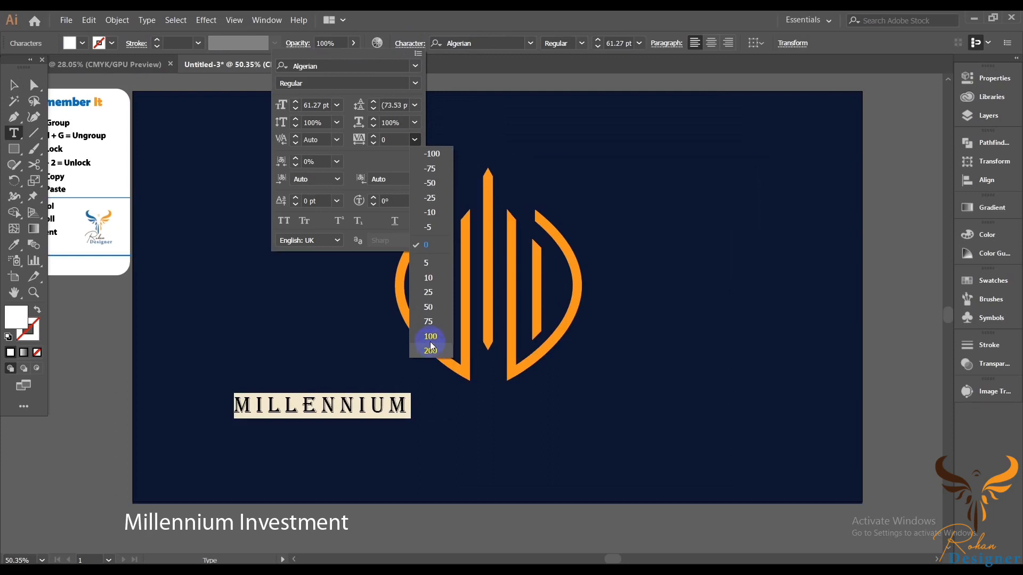
{"action": "left_click", "coordinate": [431, 343]}
Step: Move the MILLENNIUM text to sit centred below the logo
{"action": "left_click", "coordinate": [9, 83]}
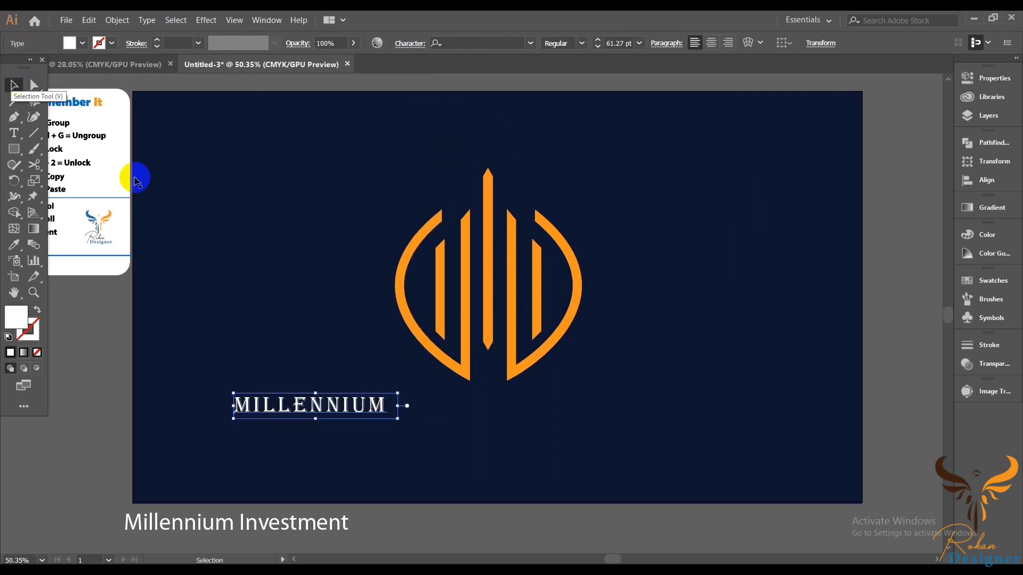
{"action": "left_click_drag", "start_coordinate": [269, 417], "coordinate": [442, 415]}
{"action": "scroll", "coordinate": [560, 497], "scroll_direction": "up", "scroll_amount": 1}
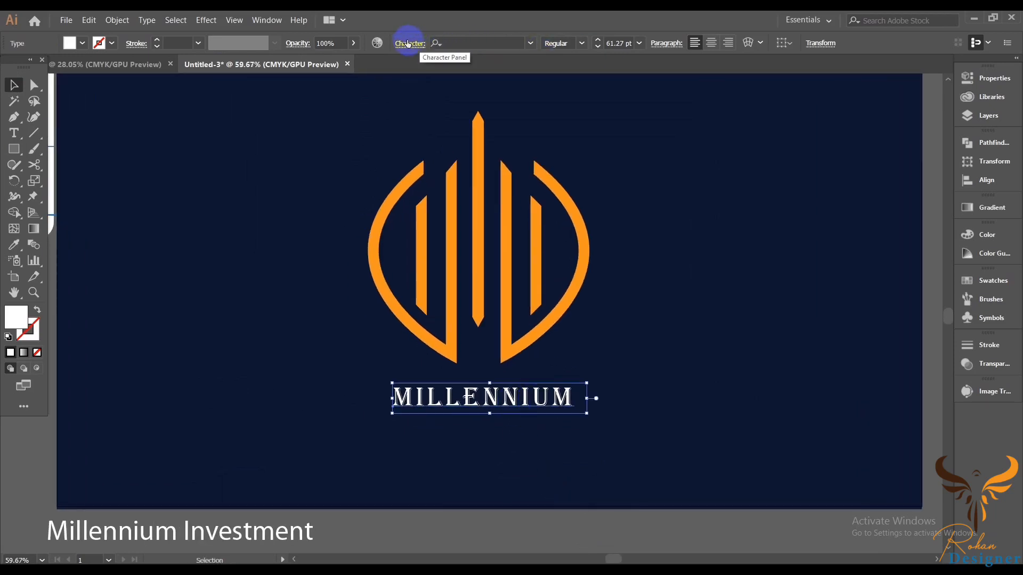
Step: Convert the MILLENNIUM text to outlines
{"action": "right_click", "coordinate": [686, 229]}
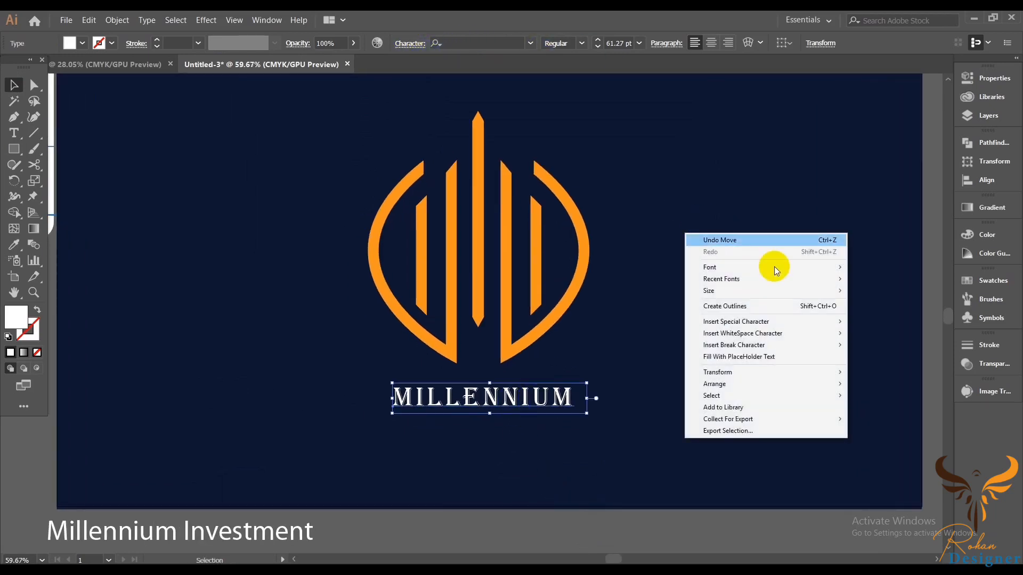
{"action": "left_click", "coordinate": [740, 307]}
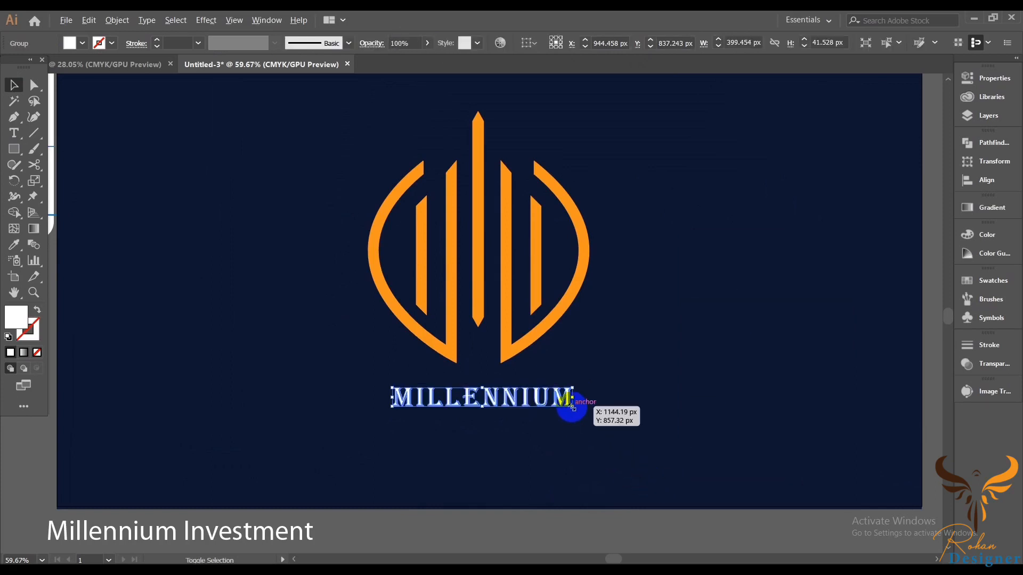
{"action": "left_click_drag", "start_coordinate": [572, 408], "coordinate": [586, 413]}
{"action": "left_click", "coordinate": [637, 452]}
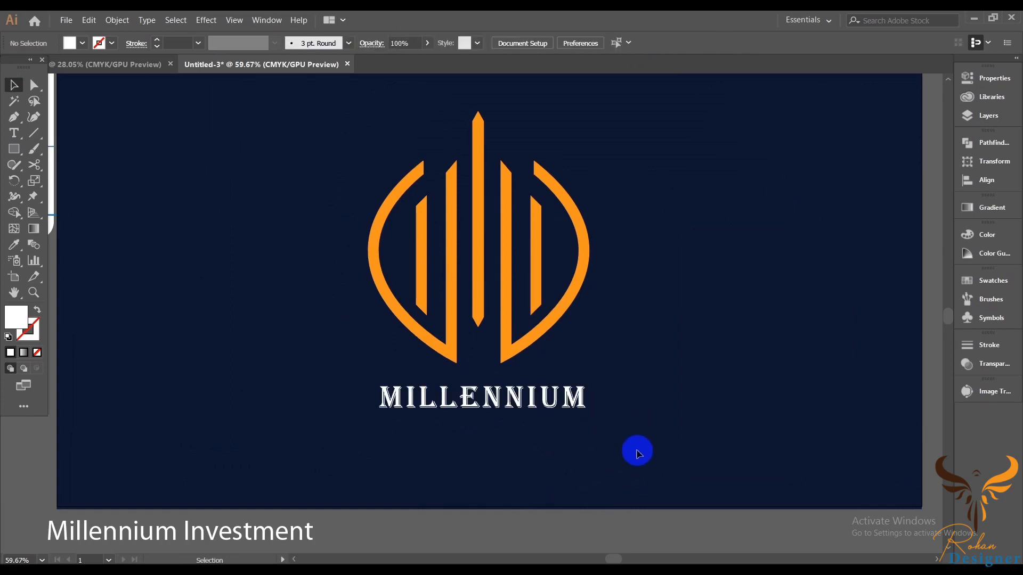
Step: Delete Millennium from the duplicate text line below the artboard, leaving Investment
{"action": "left_click_drag", "start_coordinate": [584, 462], "coordinate": [560, 450]}
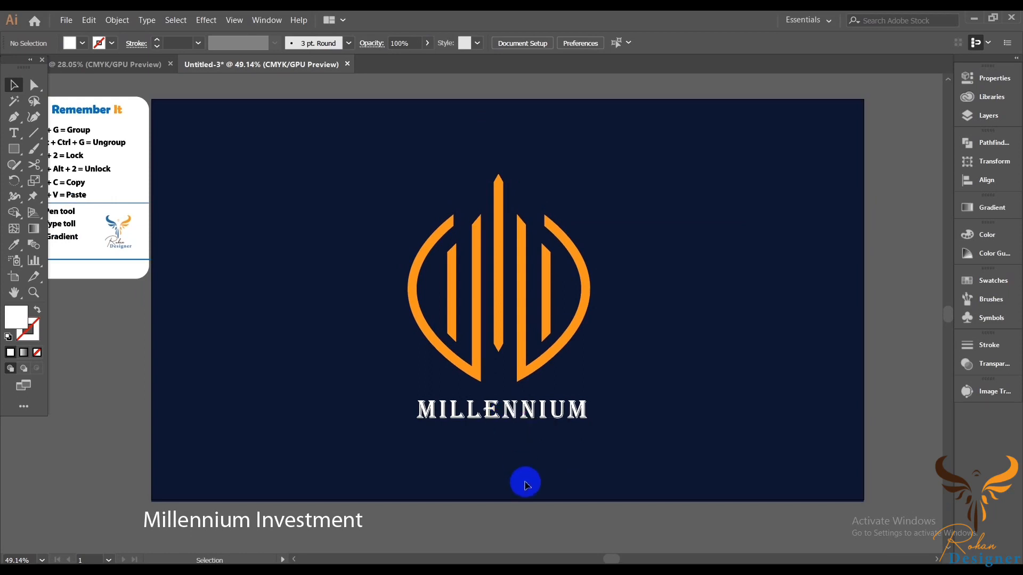
{"action": "left_click_drag", "start_coordinate": [501, 494], "coordinate": [509, 468]}
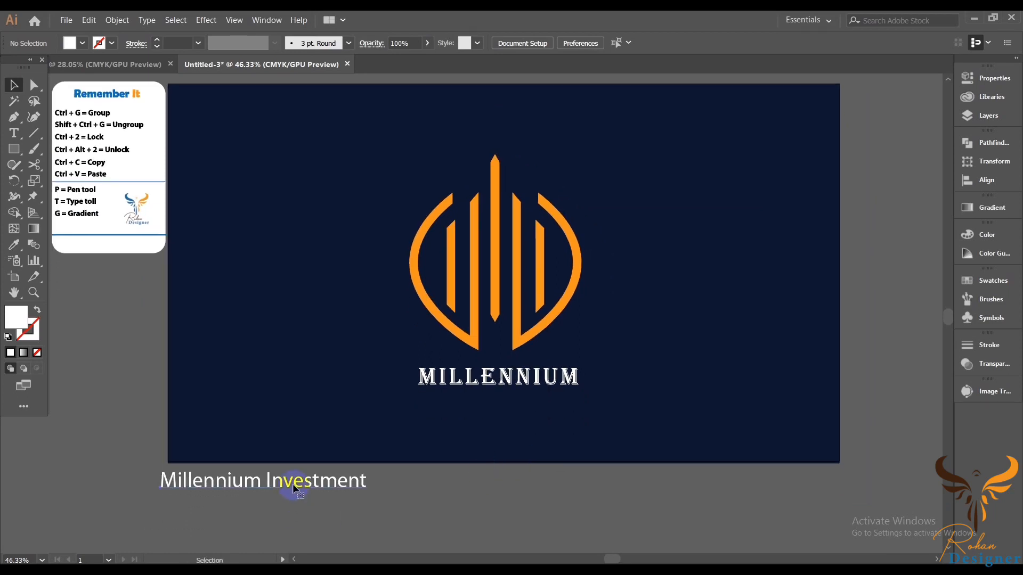
{"action": "left_click", "coordinate": [293, 484]}
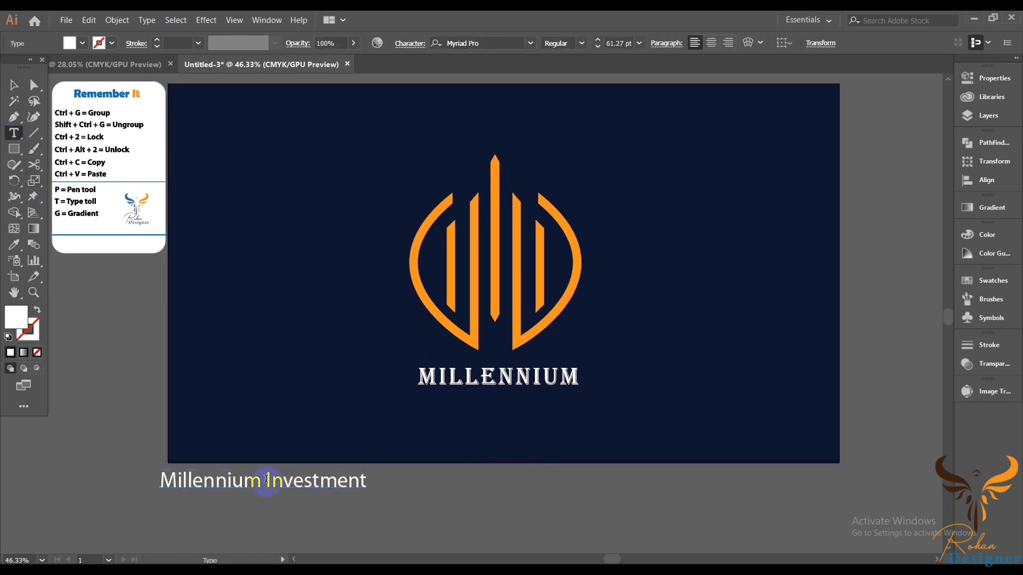
{"action": "left_click_drag", "start_coordinate": [263, 479], "coordinate": [150, 476]}
{"action": "key", "text": "BackSpace"}
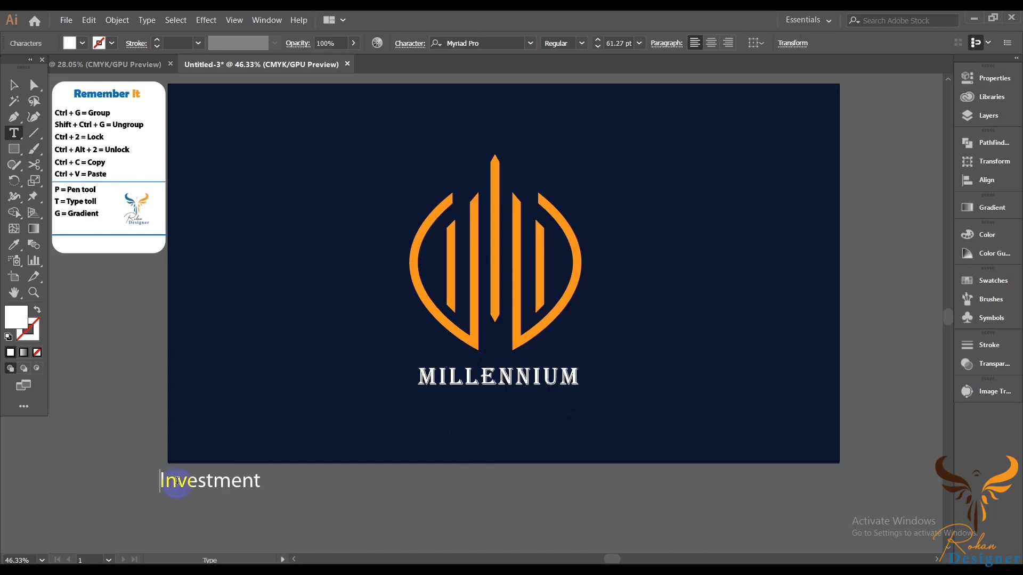
Step: Make the Investment text All Caps and set its size to 24 pt
{"action": "left_click_drag", "start_coordinate": [269, 483], "coordinate": [159, 468]}
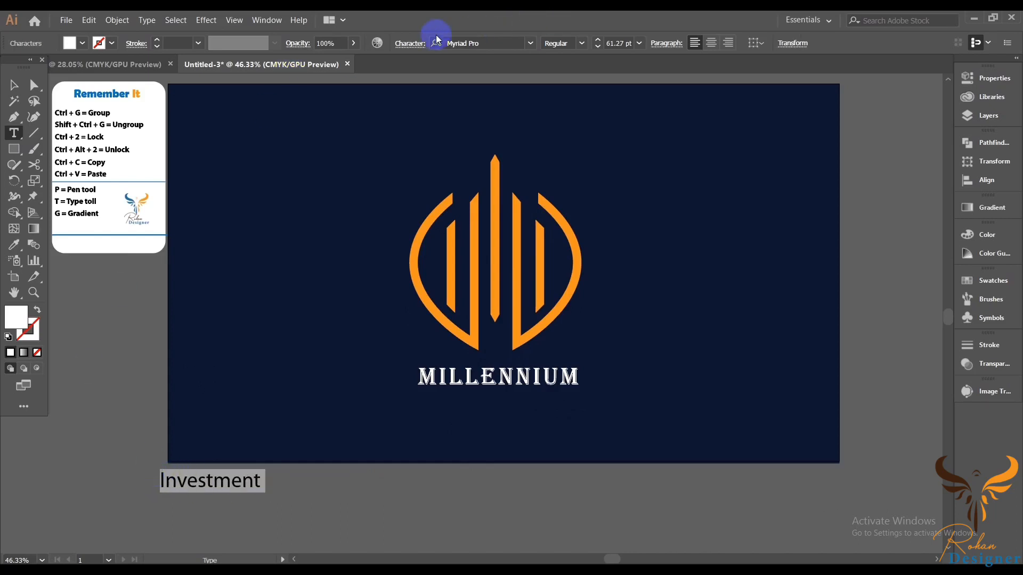
{"action": "left_click", "coordinate": [410, 44]}
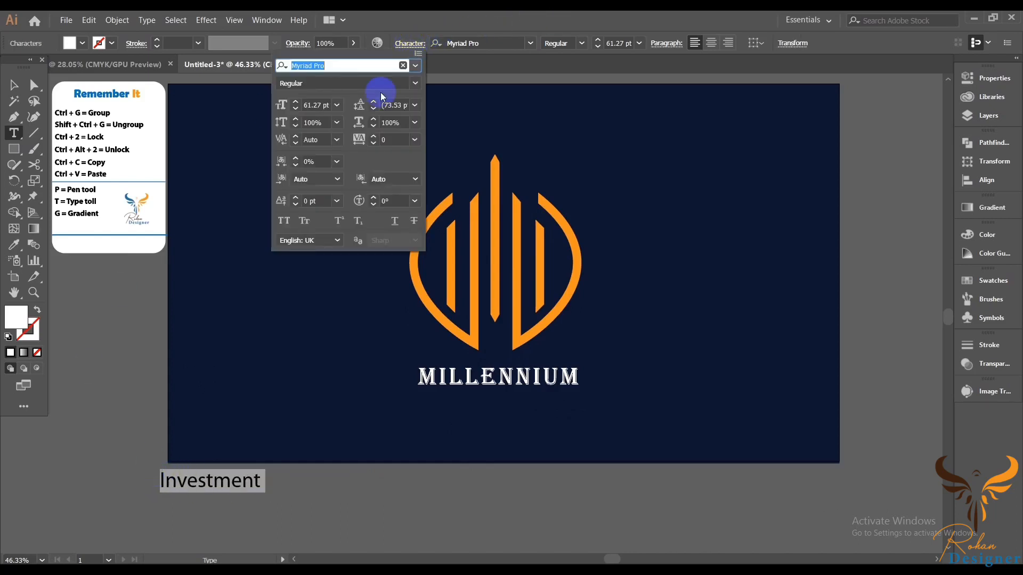
{"action": "left_click", "coordinate": [284, 221]}
{"action": "left_click", "coordinate": [640, 45]}
{"action": "left_click", "coordinate": [639, 42]}
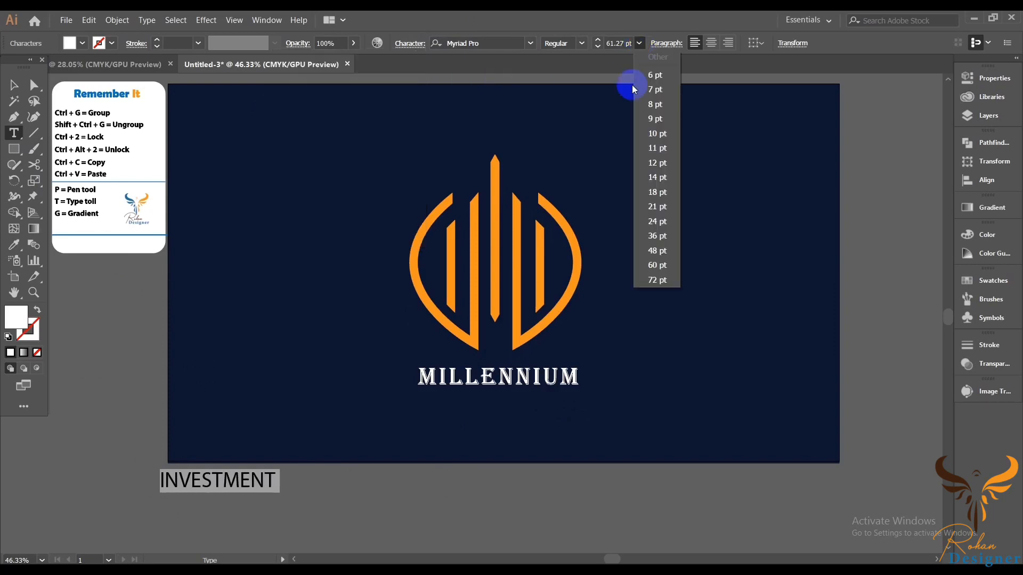
{"action": "left_click", "coordinate": [657, 221]}
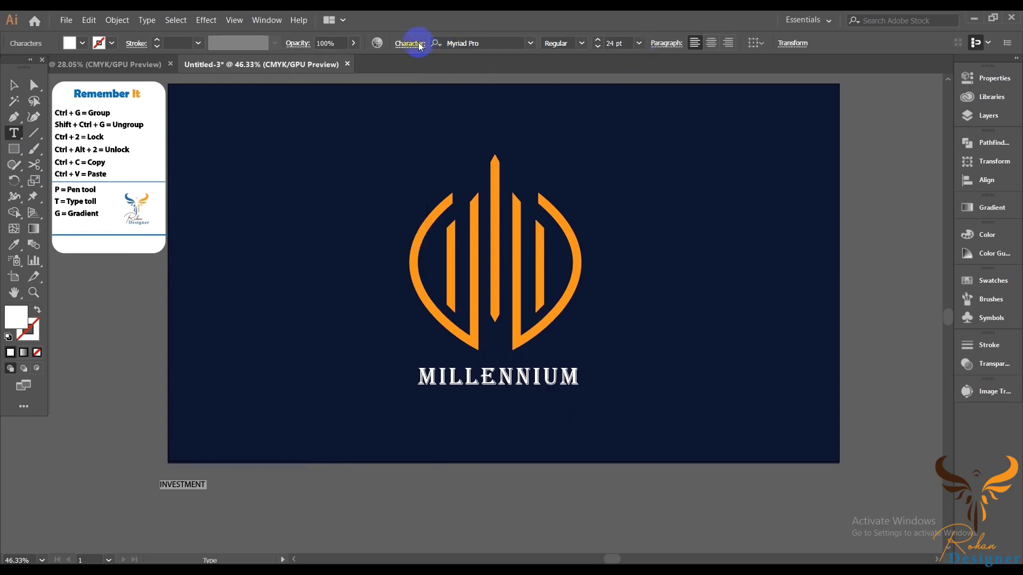
Step: Set the INVESTMENT text tracking to 100
{"action": "left_click", "coordinate": [419, 45]}
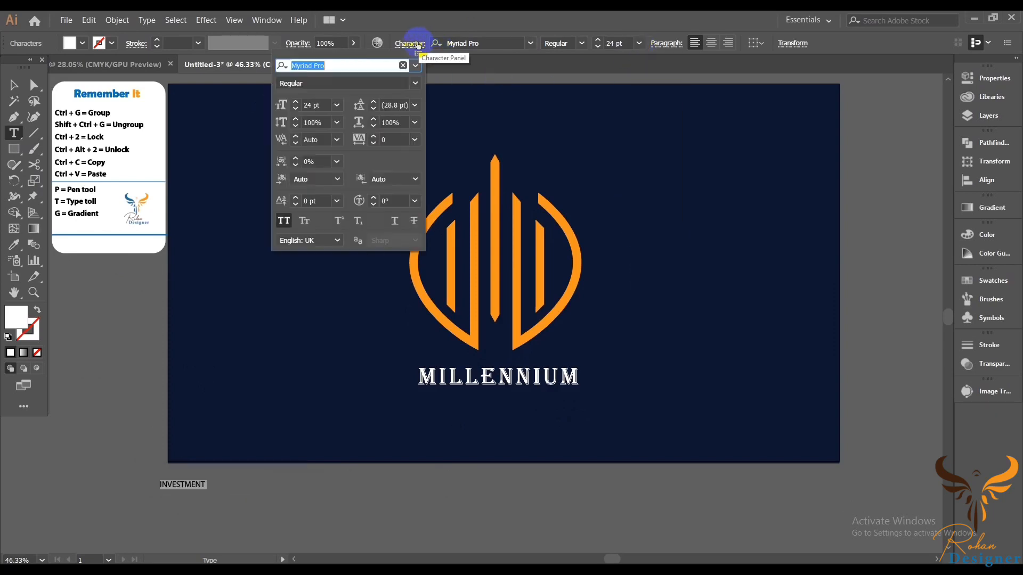
{"action": "left_click", "coordinate": [398, 140]}
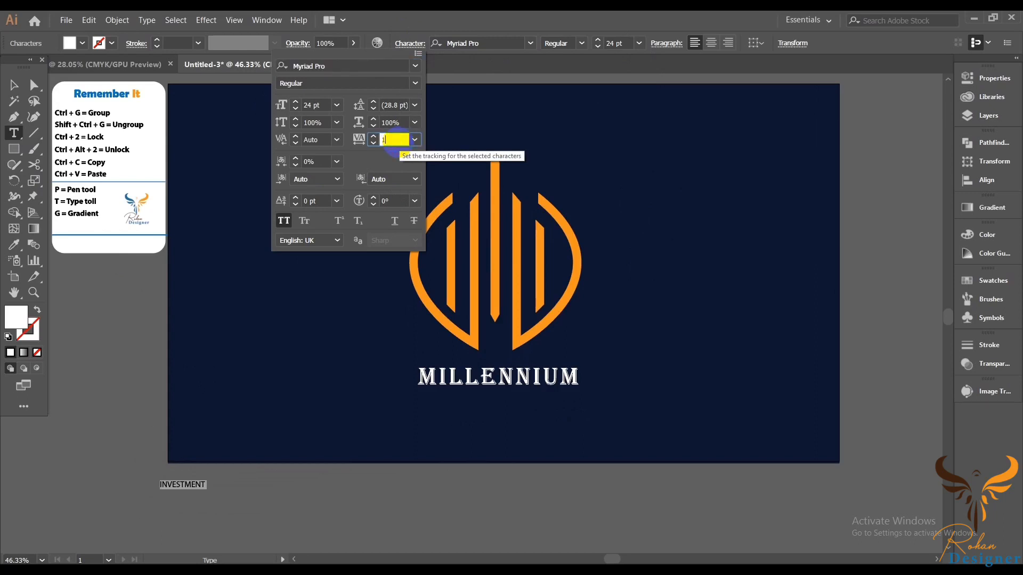
{"action": "type", "text": "1000"}
{"action": "left_click", "coordinate": [404, 146]}
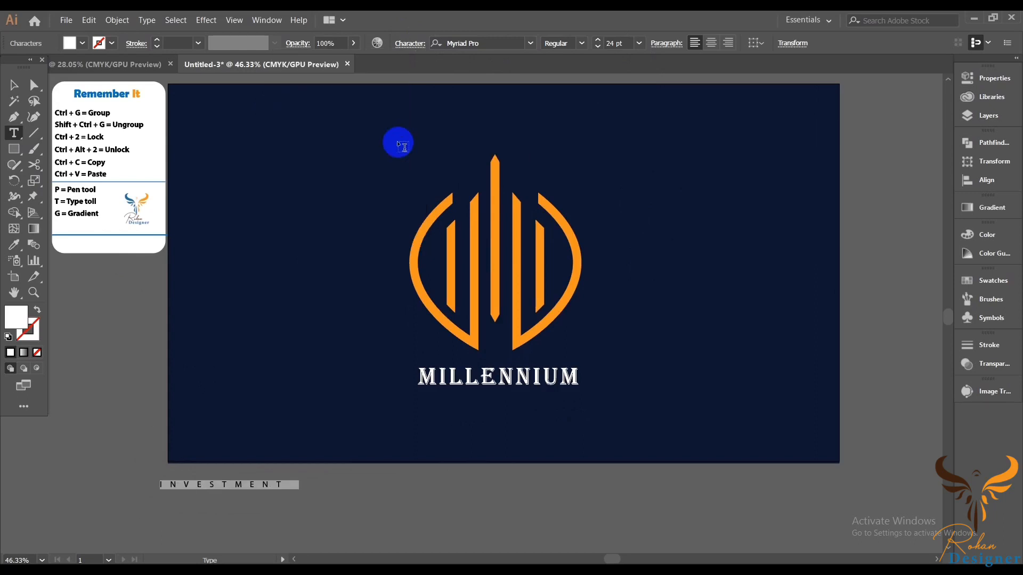
Step: Move the INVESTMENT text under MILLENNIUM and convert it to outlines
{"action": "left_click", "coordinate": [14, 89]}
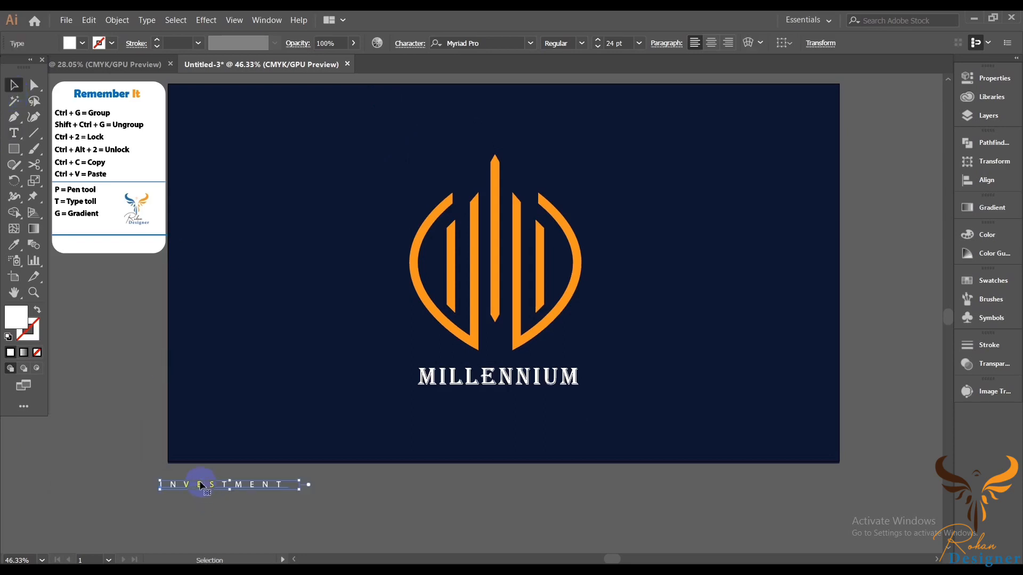
{"action": "left_click_drag", "start_coordinate": [201, 485], "coordinate": [476, 397]}
{"action": "right_click", "coordinate": [614, 351]}
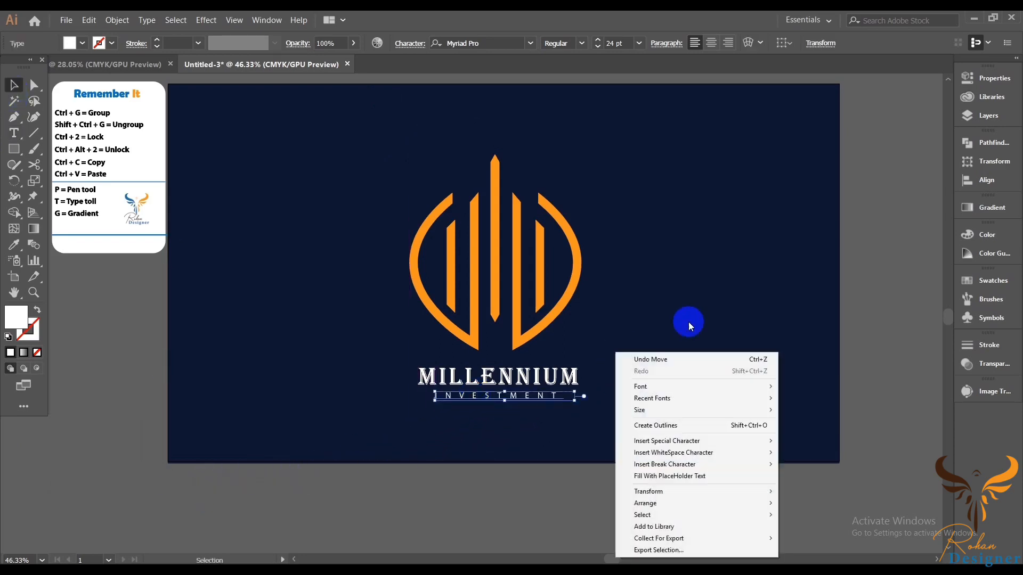
{"action": "left_click", "coordinate": [672, 426]}
{"action": "left_click", "coordinate": [885, 388]}
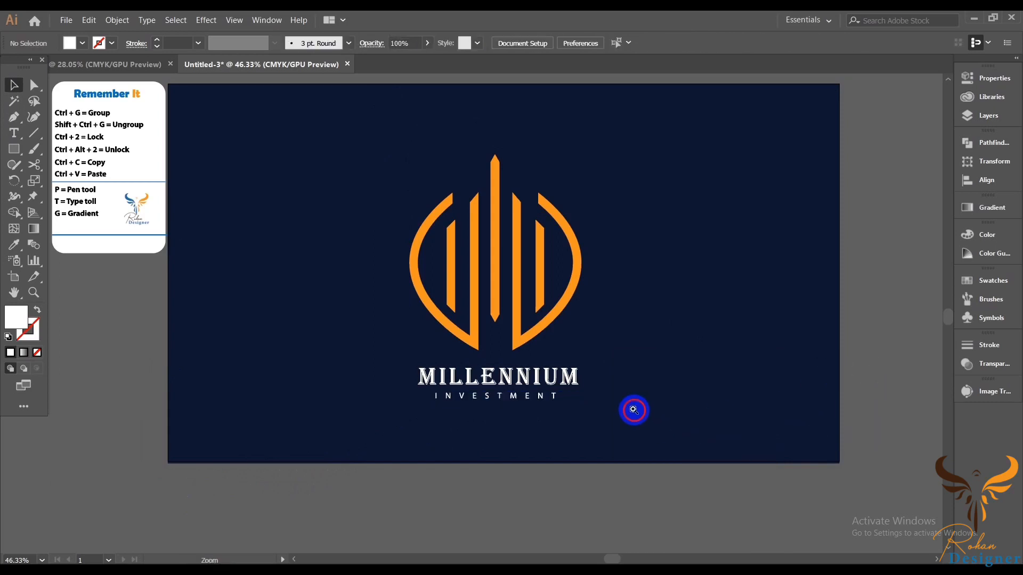
Step: Group the logo together with both text lines
{"action": "scroll", "coordinate": [634, 411], "scroll_direction": "up", "scroll_amount": 1}
{"action": "left_click_drag", "start_coordinate": [660, 420], "coordinate": [651, 456]}
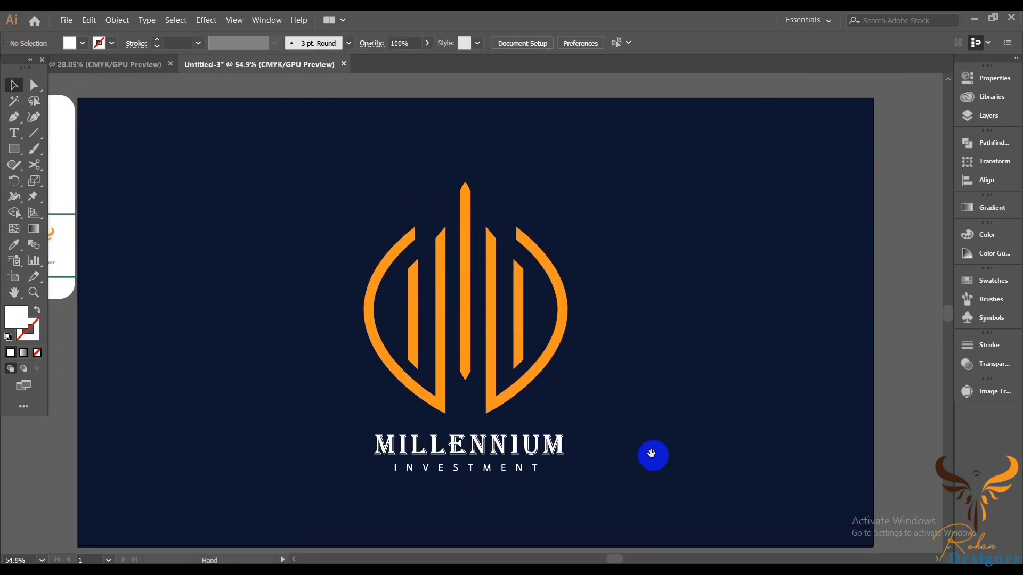
{"action": "left_click_drag", "start_coordinate": [228, 235], "coordinate": [642, 519]}
{"action": "right_click", "coordinate": [671, 339]}
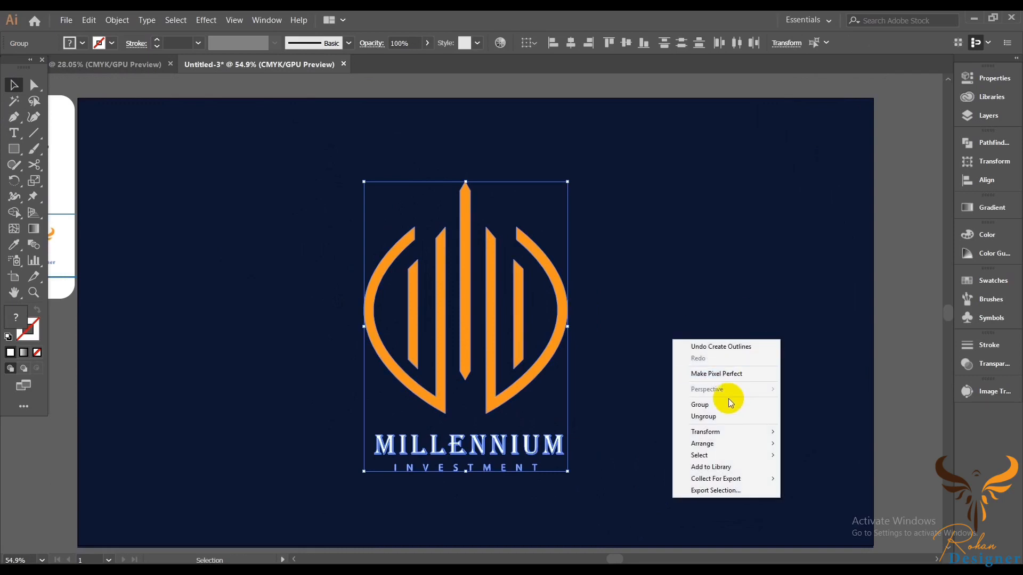
{"action": "left_click", "coordinate": [700, 405]}
Step: Centre the logo group horizontally and vertically on the artboard
{"action": "left_click", "coordinate": [541, 46]}
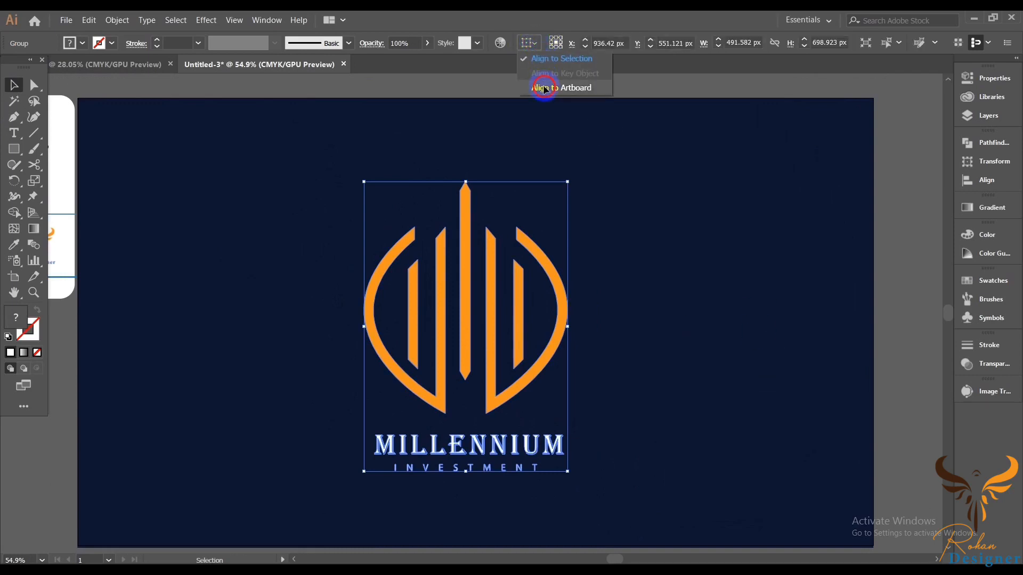
{"action": "left_click", "coordinate": [544, 87]}
{"action": "left_click", "coordinate": [577, 43]}
{"action": "left_click", "coordinate": [626, 43]}
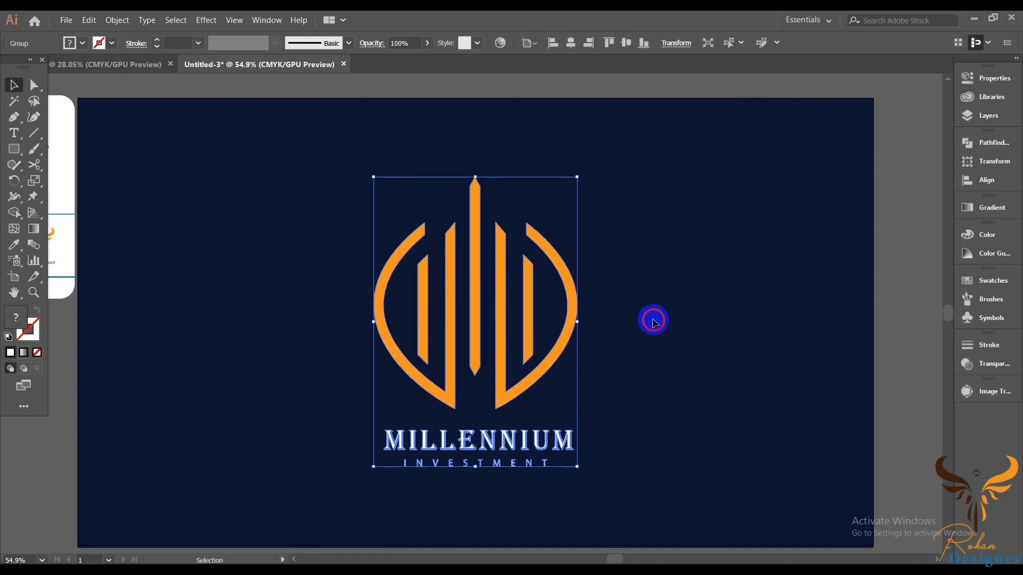
{"action": "left_click", "coordinate": [654, 321]}
{"action": "left_click_drag", "start_coordinate": [663, 388], "coordinate": [674, 377]}
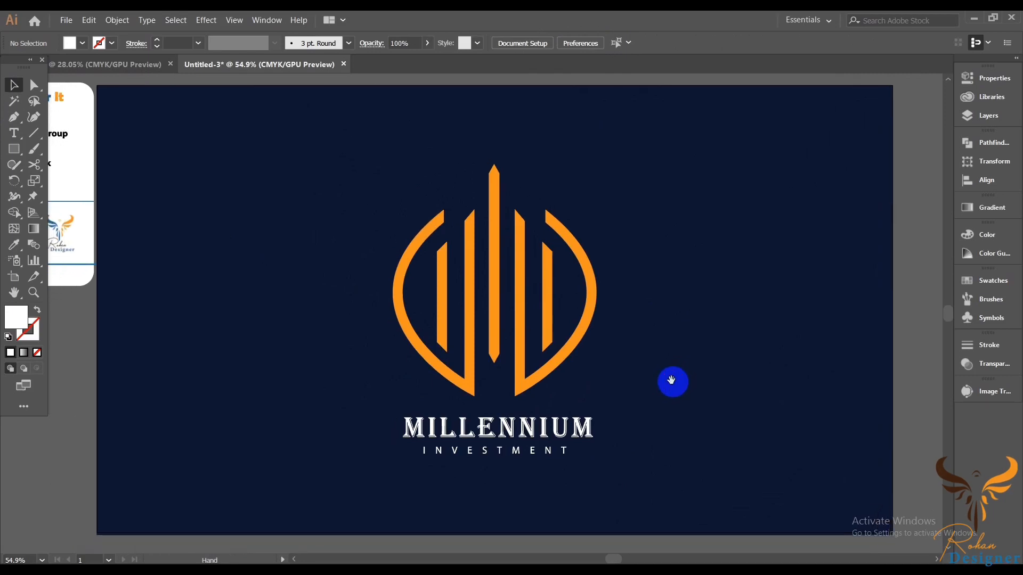